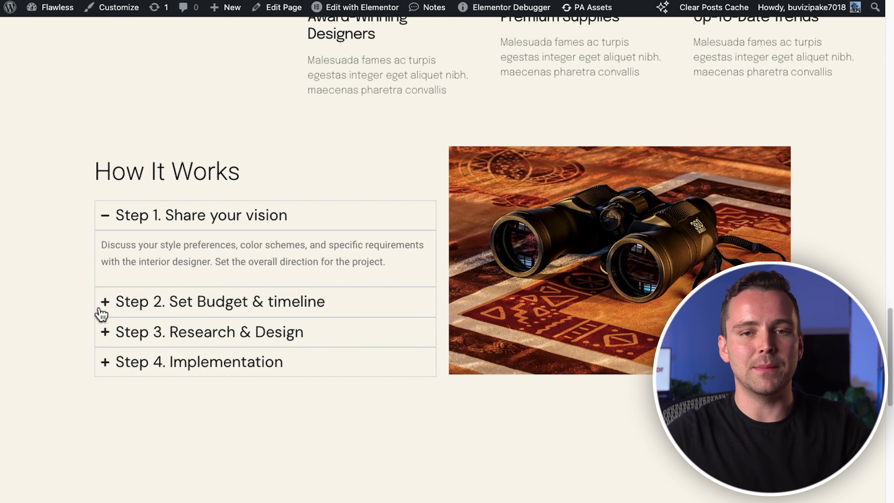
# On the live page, expand Step 2, Step 3, Step 2, then Step 1 to watch the image swap
pyautogui.click(105, 310)
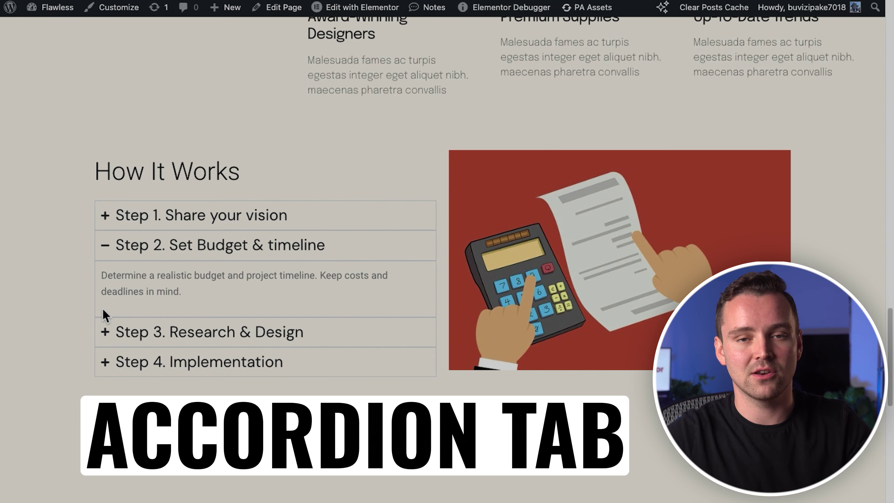
pyautogui.click(106, 333)
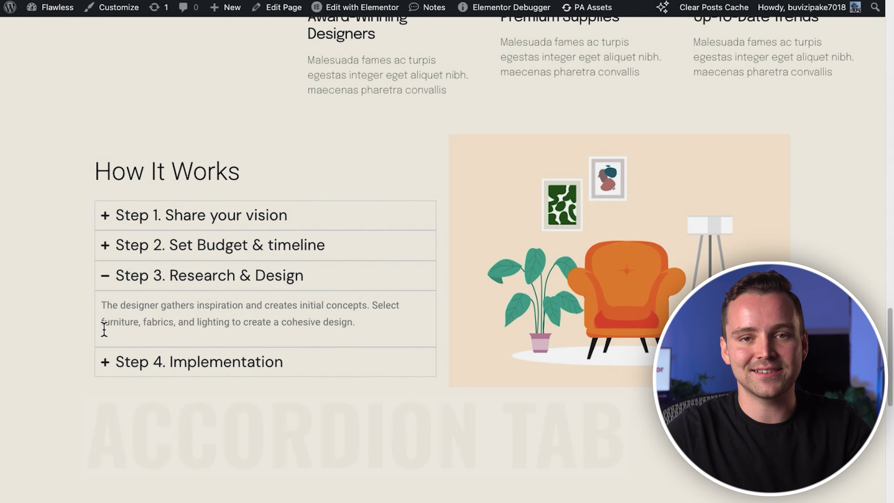
pyautogui.click(113, 251)
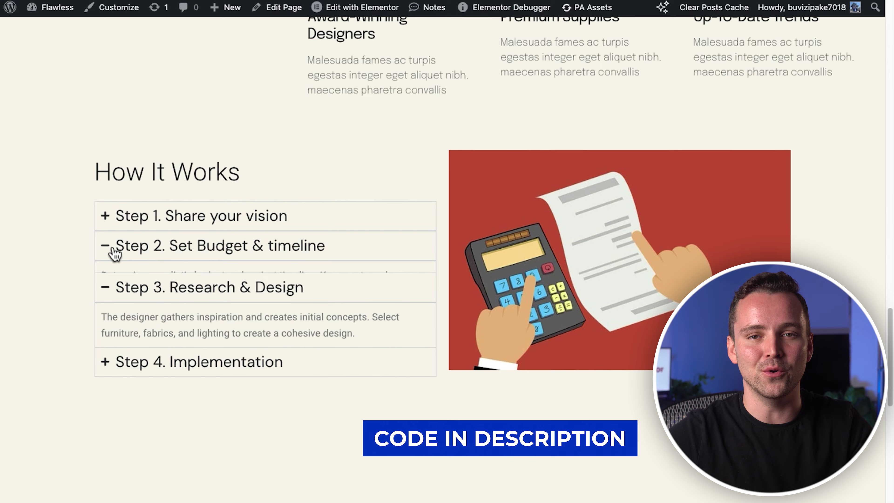
pyautogui.click(110, 220)
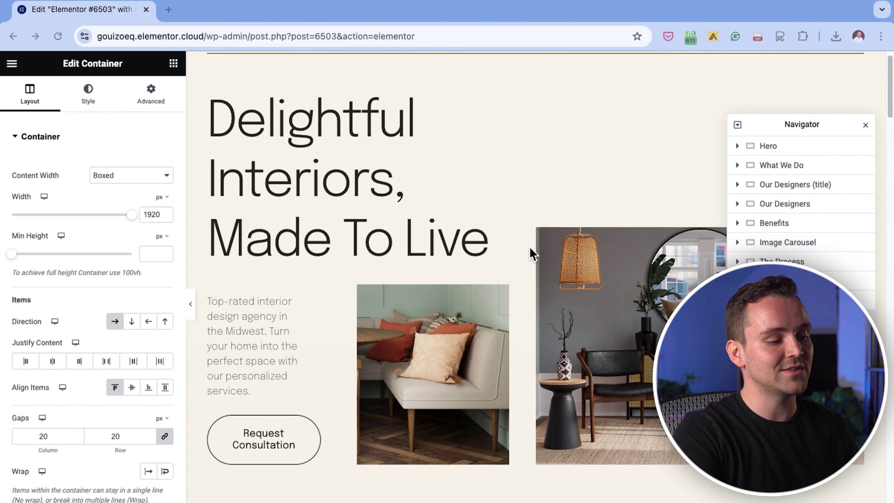
pyautogui.scroll(-3, 532, 254)
pyautogui.scroll(-20, 532, 253)
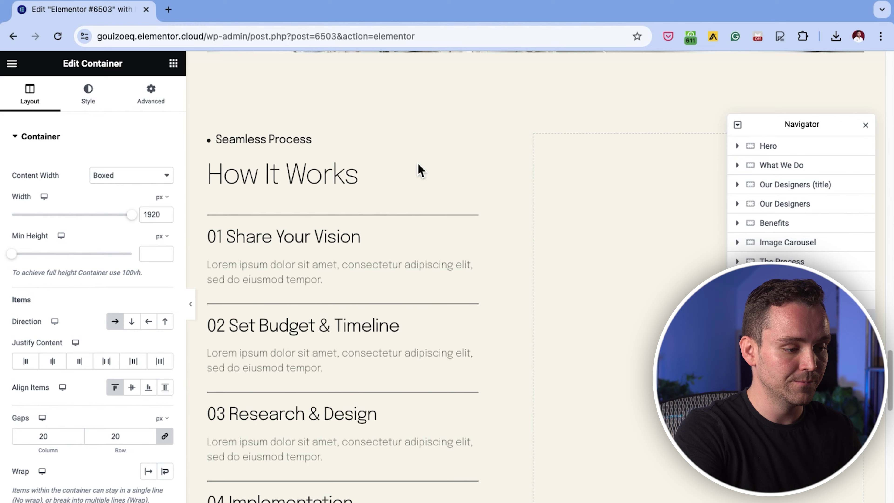
# Insert a new two-column container above the How It Works section
pyautogui.click(421, 171)
pyautogui.scroll(5, 539, 236)
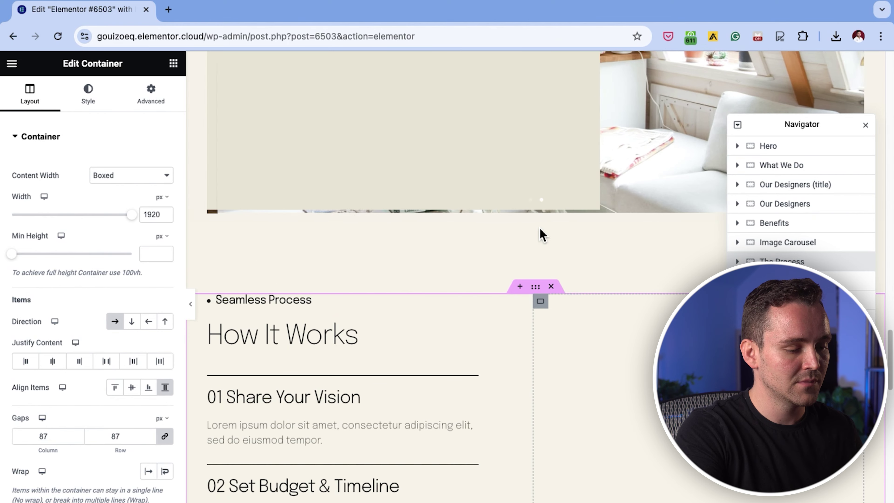
pyautogui.click(522, 287)
pyautogui.click(520, 267)
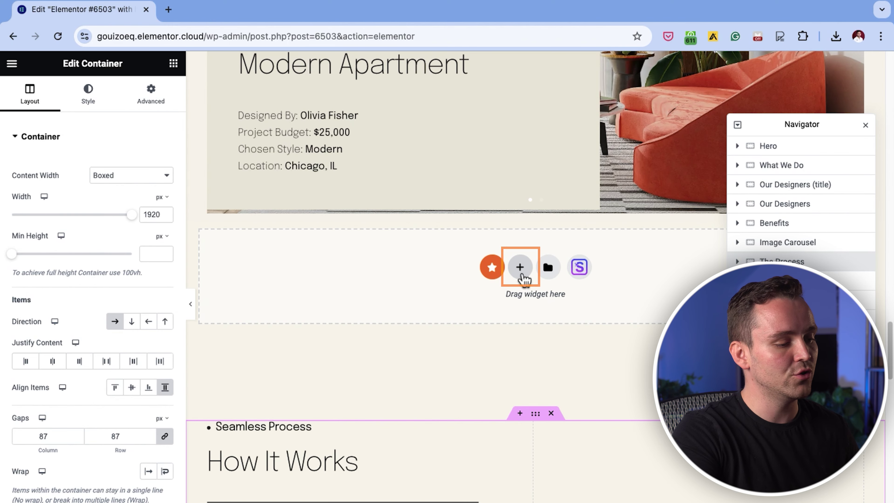
pyautogui.click(516, 311)
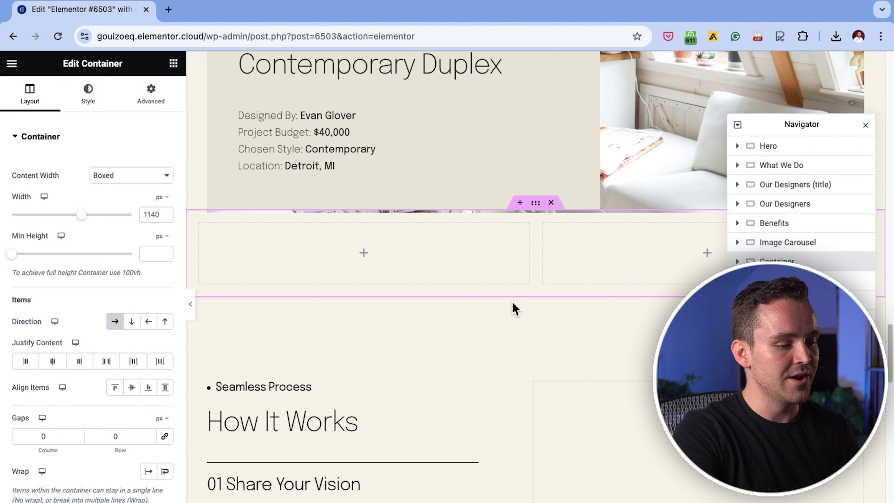
# Give the new container a minimum height of 60 vh
pyautogui.click(163, 236)
pyautogui.click(166, 295)
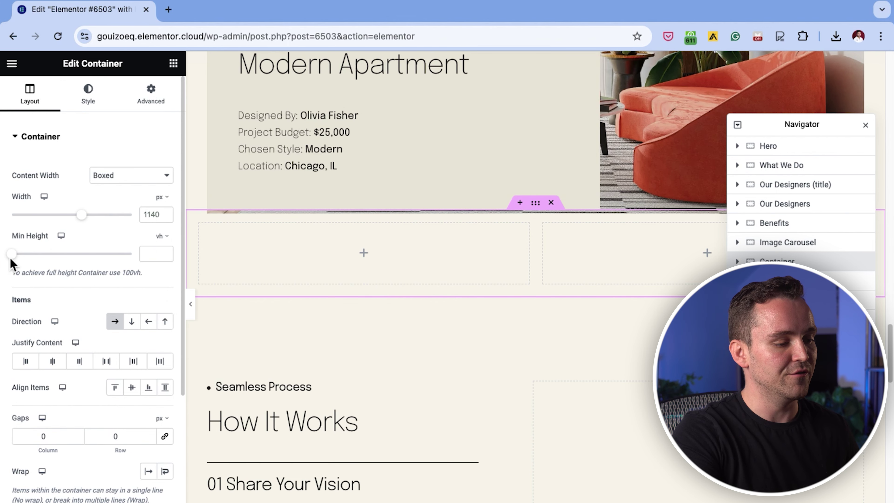
pyautogui.moveTo(13, 256); pyautogui.dragTo(84, 254)
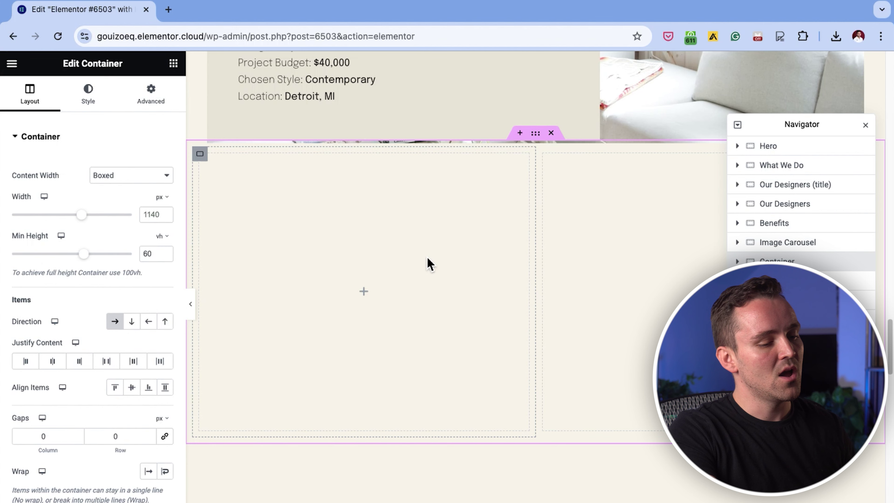
# Search widgets for 'accor' and drop an Accordion widget into the left column
pyautogui.click(174, 63)
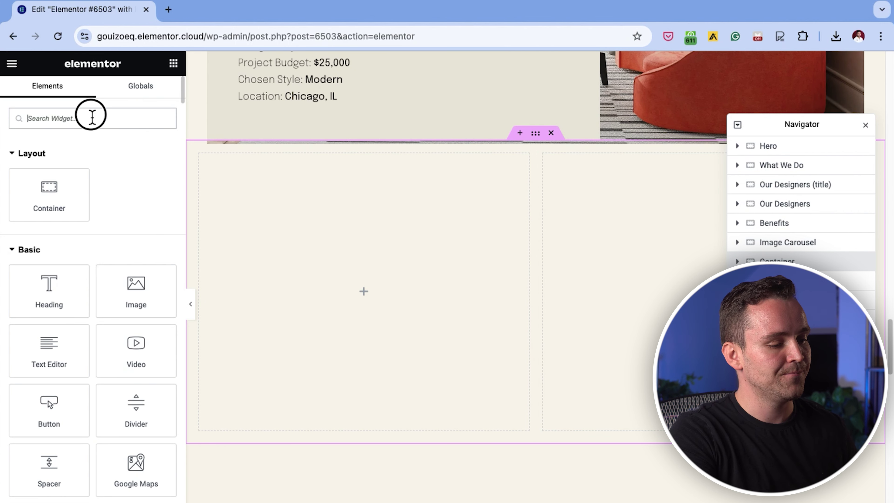
pyautogui.write('accor')
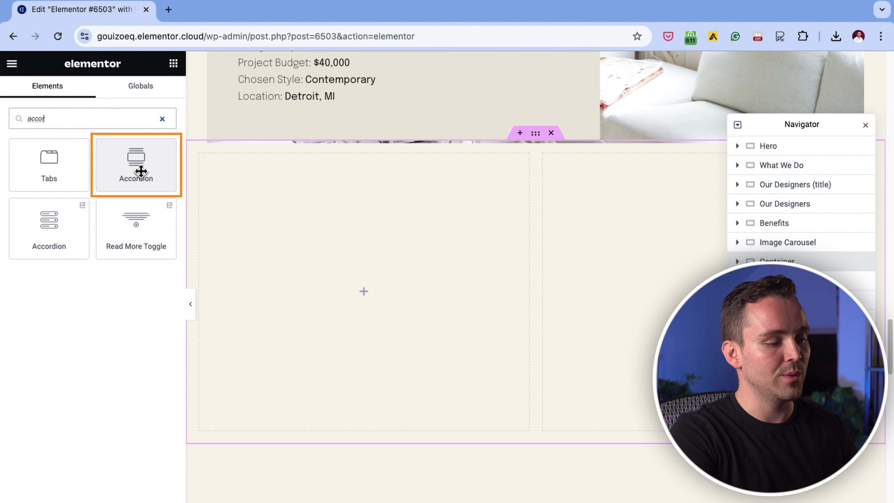
pyautogui.moveTo(137, 172); pyautogui.dragTo(372, 291)
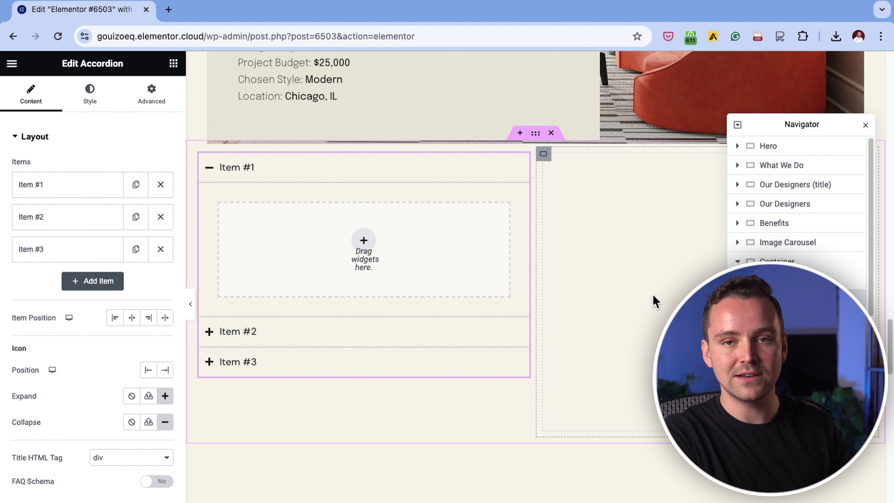
# Add an Image widget to the right column and set the left column's Justify Content to Center
pyautogui.click(176, 67)
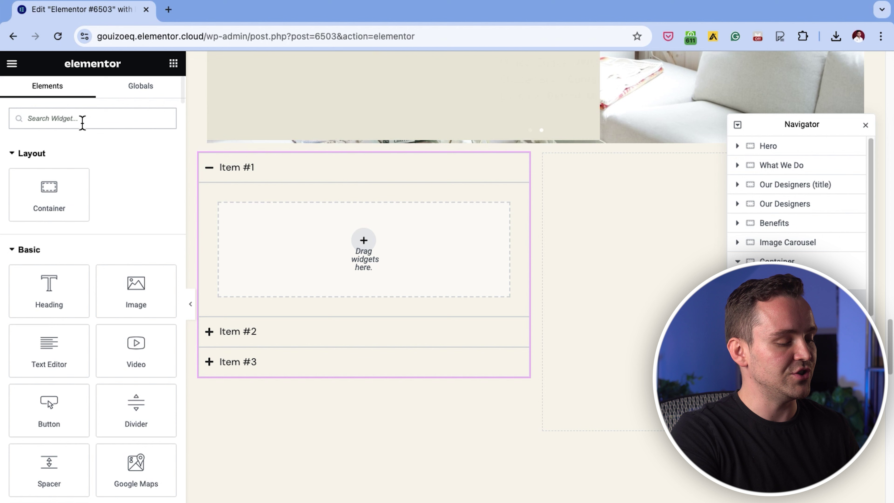
pyautogui.moveTo(149, 298); pyautogui.dragTo(688, 287)
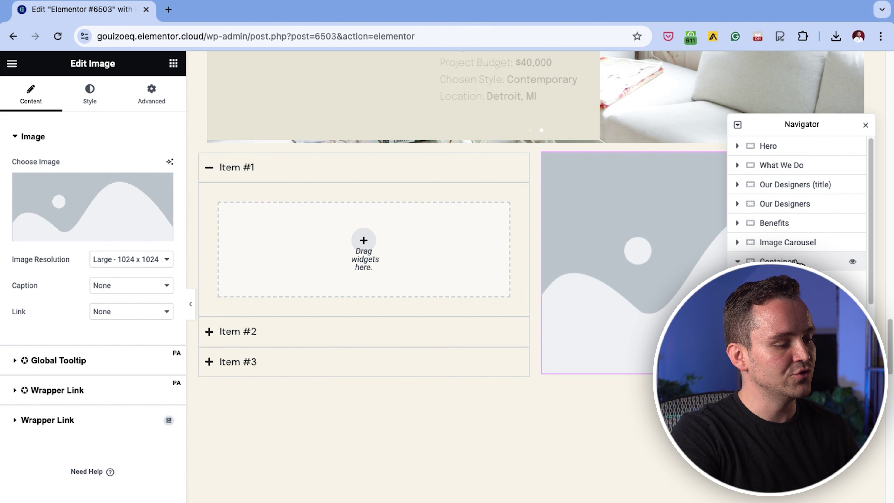
pyautogui.click(810, 280)
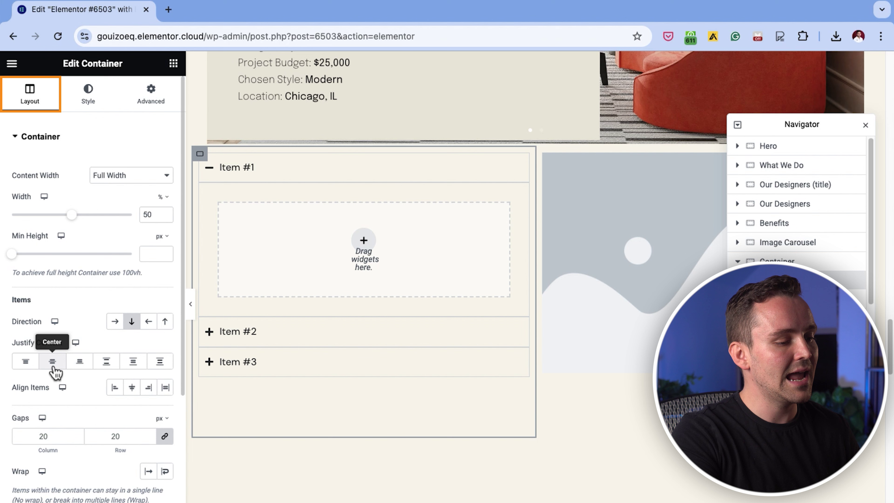
pyautogui.click(53, 367)
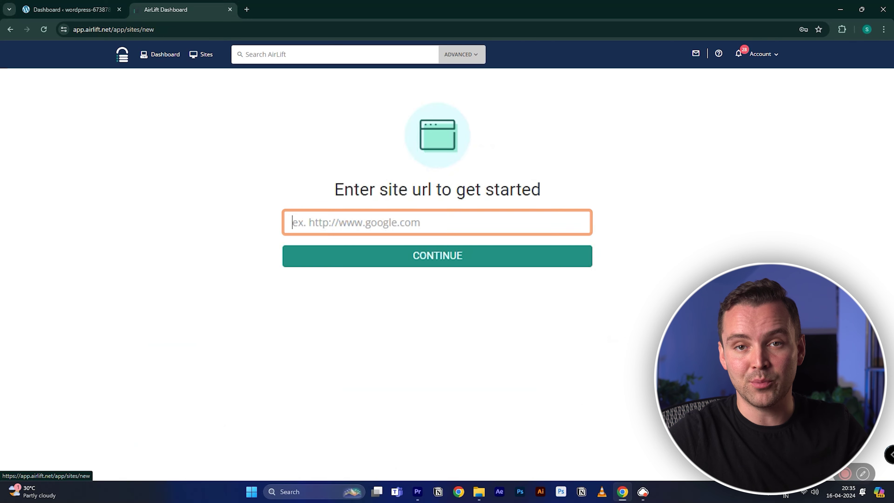
# Paste the site URL into AirLift and continue to get the performance report (98 vs 45)
pyautogui.write('https://wordpress-673878-4448699.cloudwaysapps.com/')
pyautogui.click(367, 257)
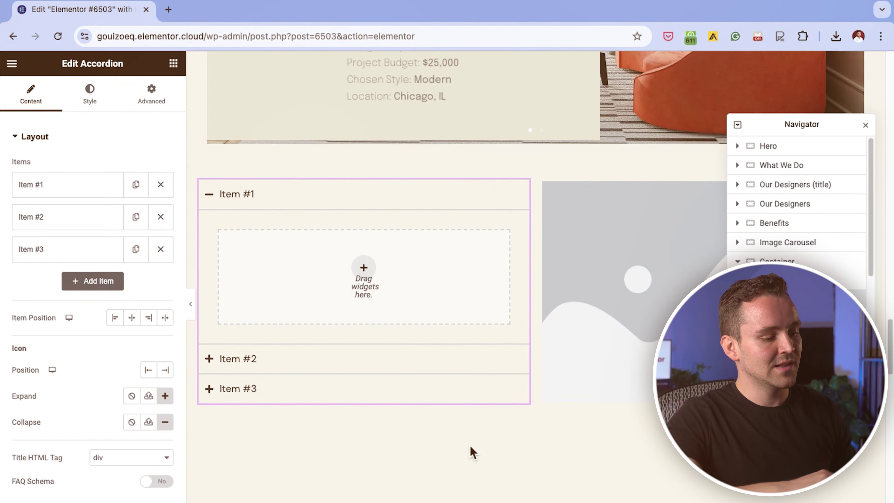
# Copy the 'Share your vision' title text from the original How It Works accordion
pyautogui.scroll(-8, 471, 452)
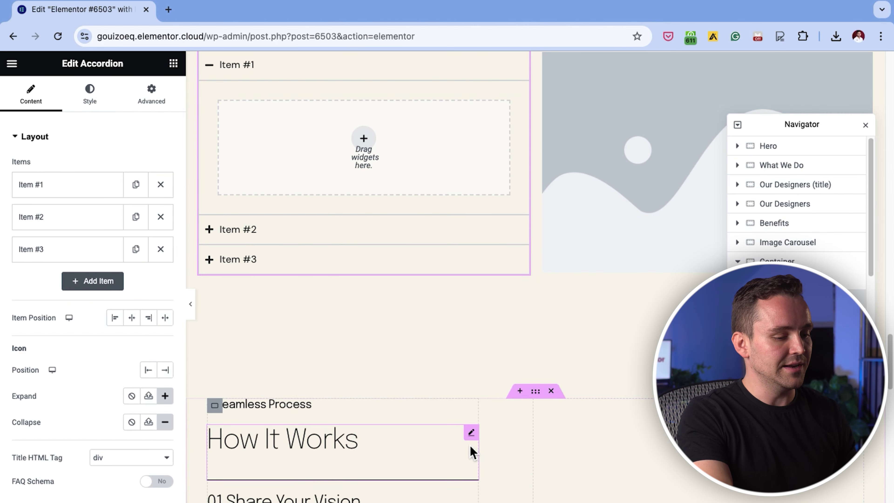
pyautogui.scroll(-5, 470, 451)
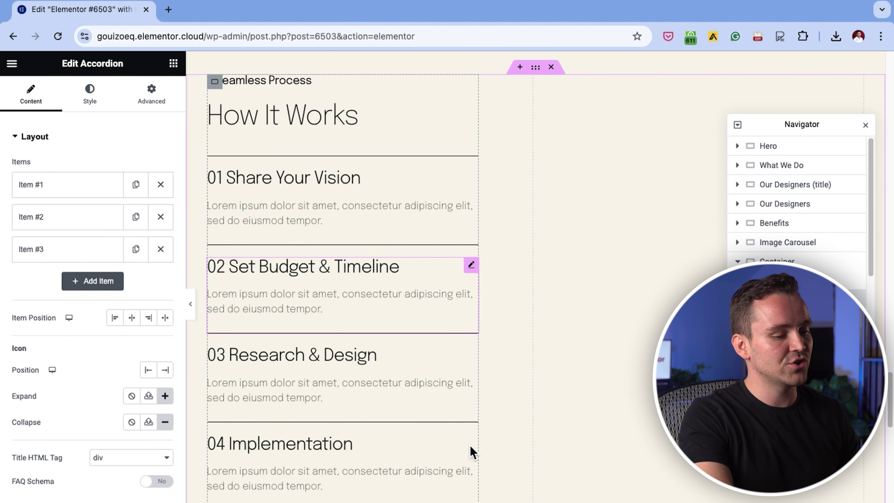
pyautogui.click(362, 317)
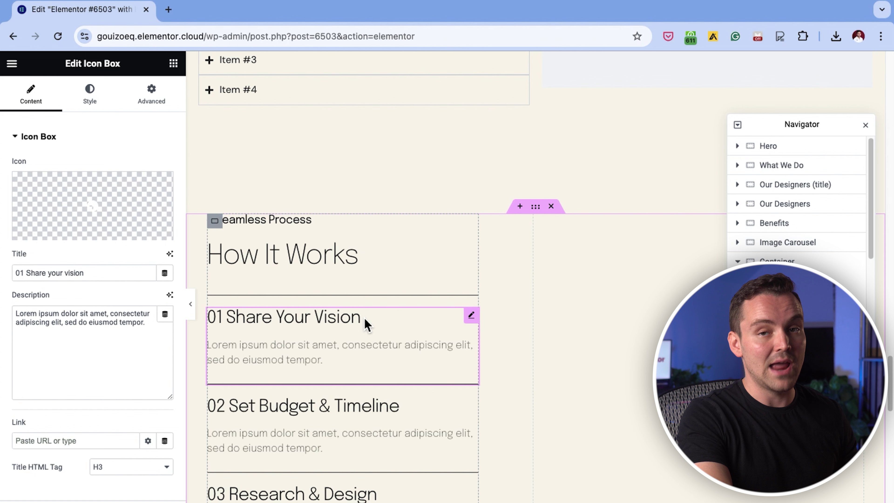
pyautogui.click(103, 273)
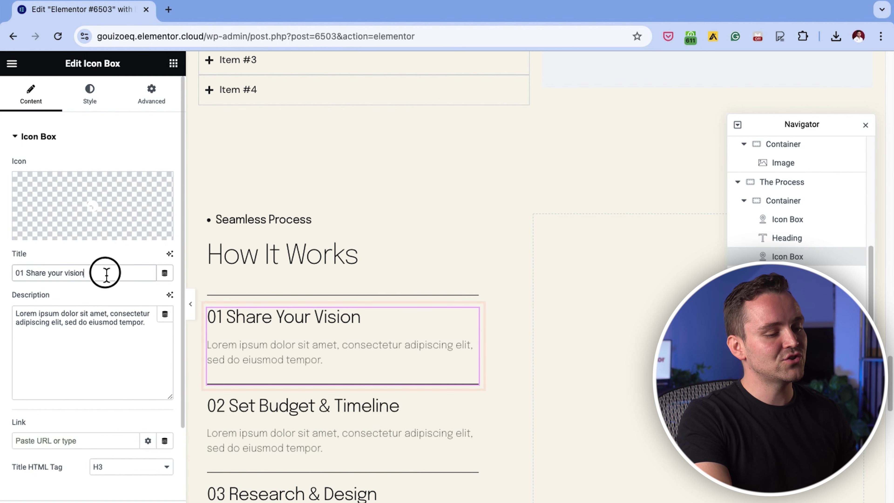
pyautogui.moveTo(103, 273); pyautogui.dragTo(32, 273)
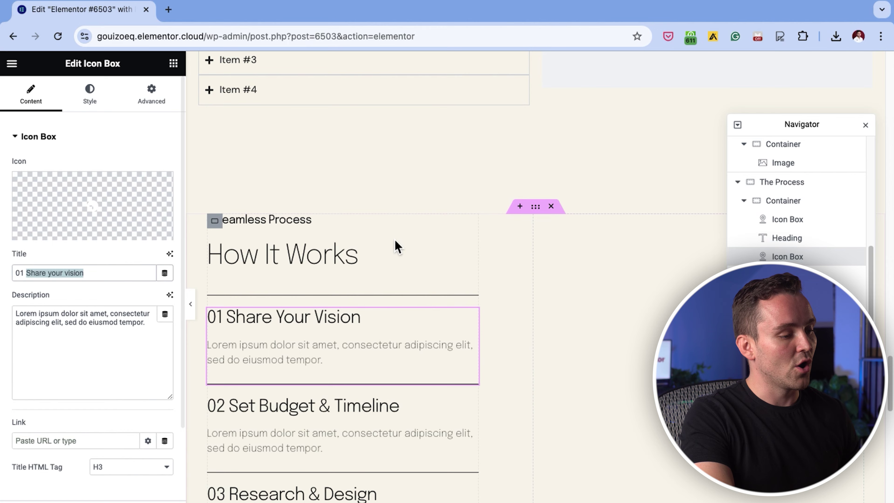
# Paste 'Share your vision' over the new accordion's Item #1 title
pyautogui.scroll(4, 396, 246)
pyautogui.scroll(4, 400, 247)
pyautogui.click(399, 245)
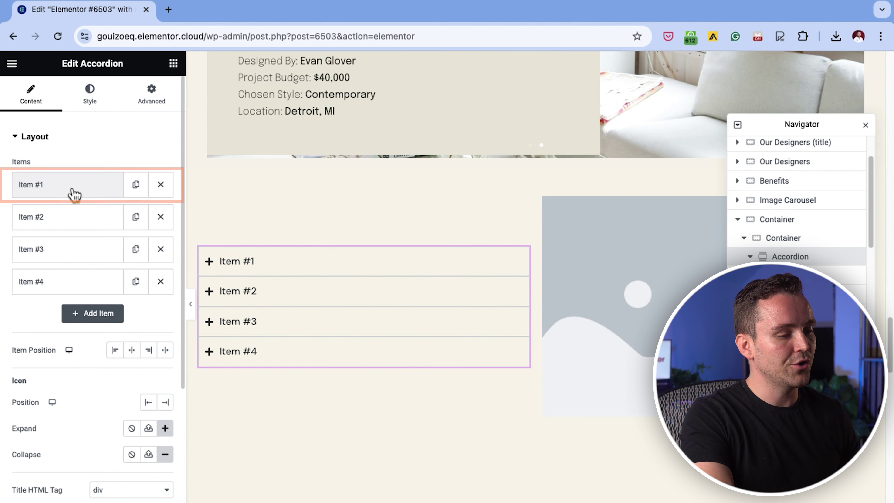
pyautogui.click(73, 190)
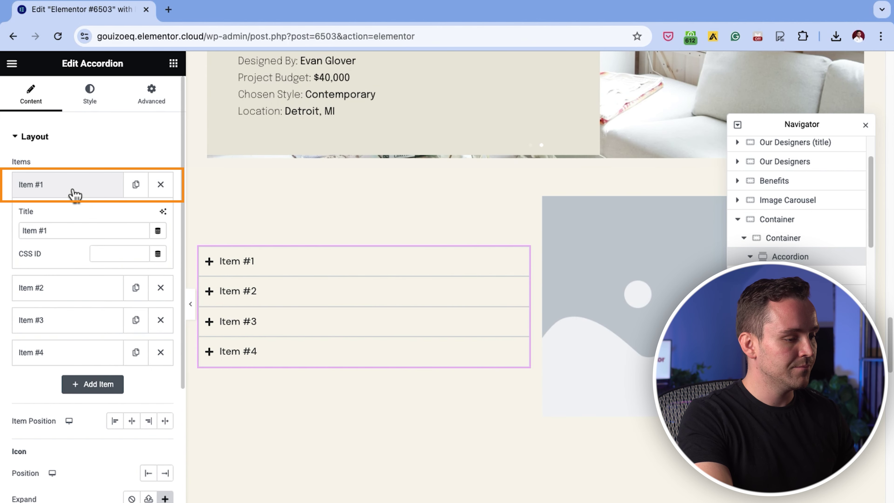
pyautogui.tripleClick(66, 233)
pyautogui.write('Share your vision')
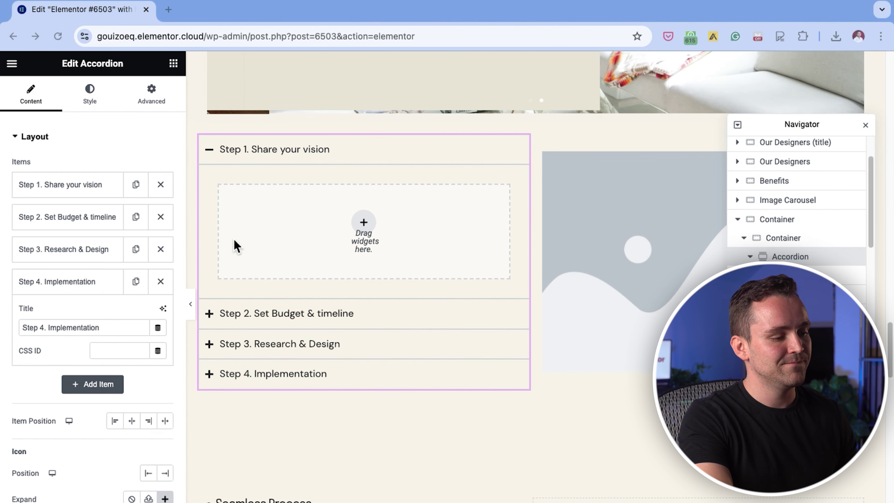
# Drop a Text Editor into Step 1 and replace its Lorem ipsum with the Step 1 description
pyautogui.click(175, 70)
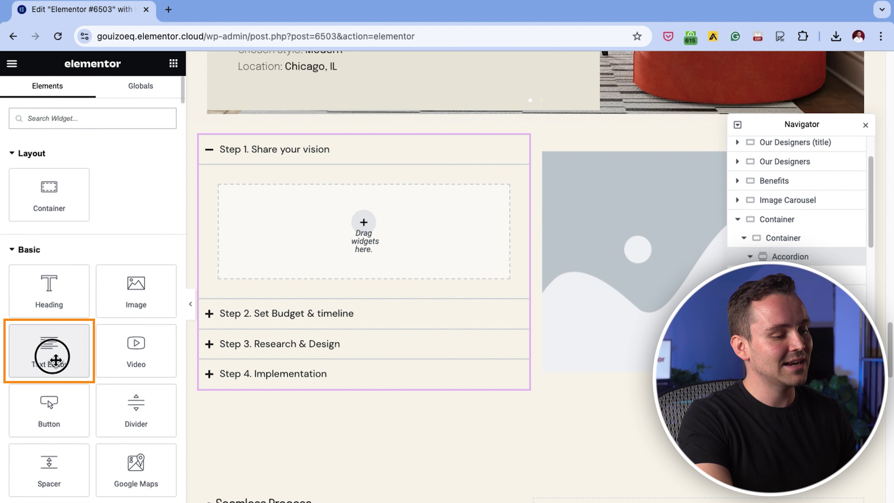
pyautogui.moveTo(52, 358); pyautogui.dragTo(380, 238)
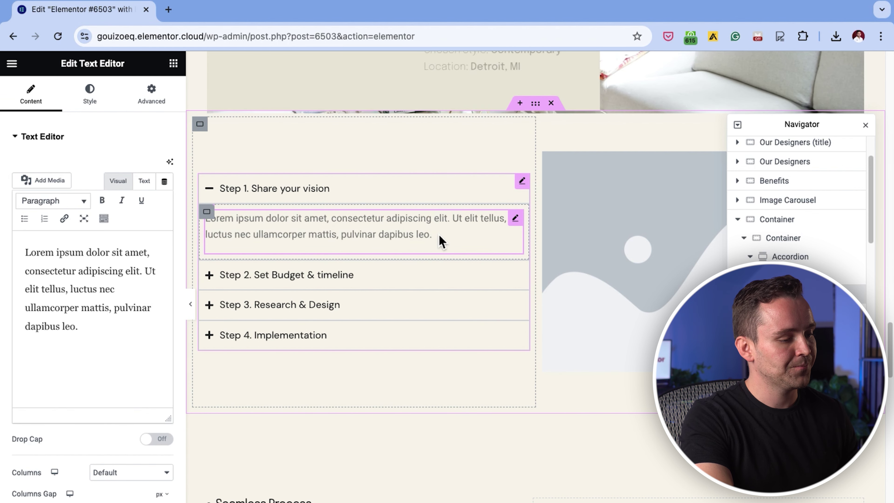
pyautogui.tripleClick(90, 331)
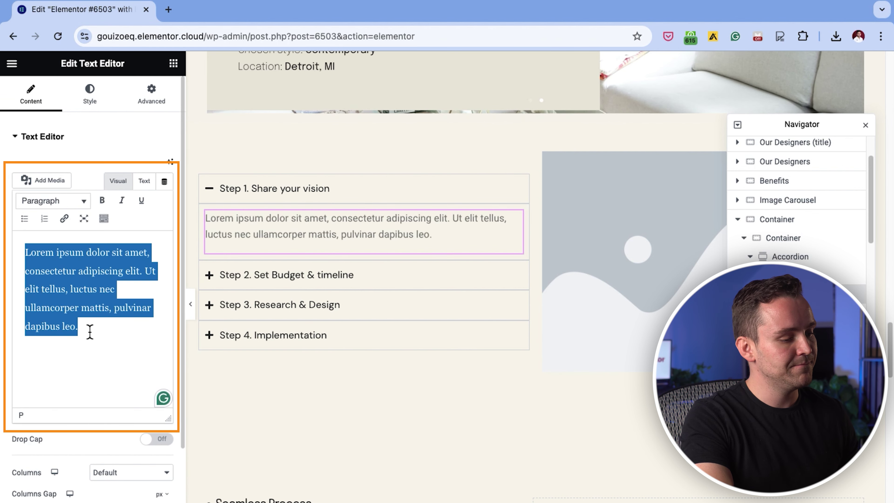
pyautogui.write('Discuss your style preferences, color schemes, and specific requirements with the interior designer. Set the overall direction for the project.')
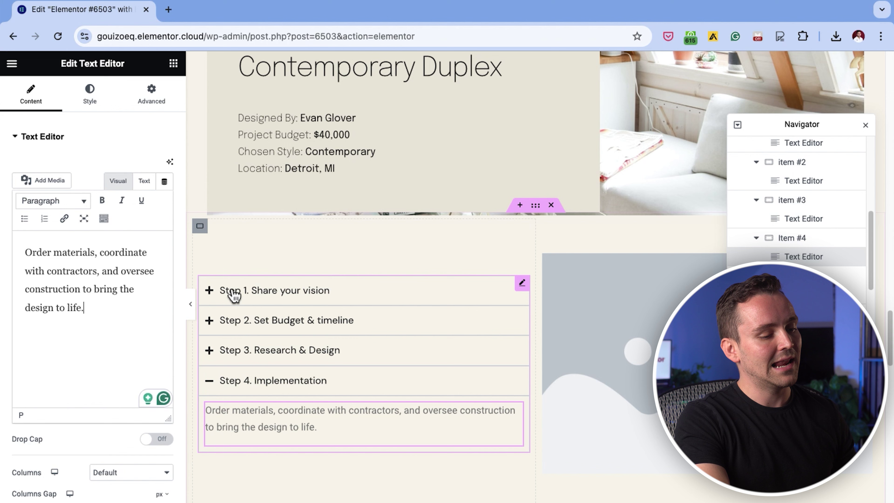
# Add a Heading widget above the accordion with the title 'How It Works'
pyautogui.click(173, 64)
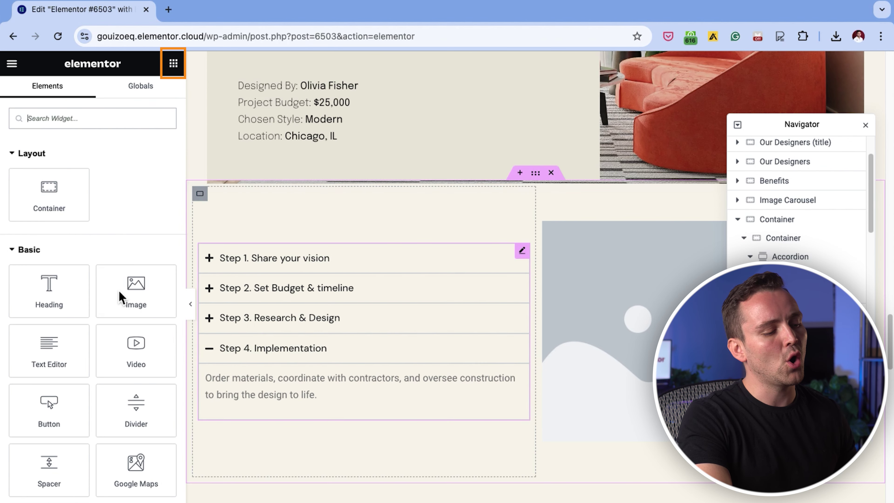
pyautogui.moveTo(37, 303); pyautogui.dragTo(326, 250)
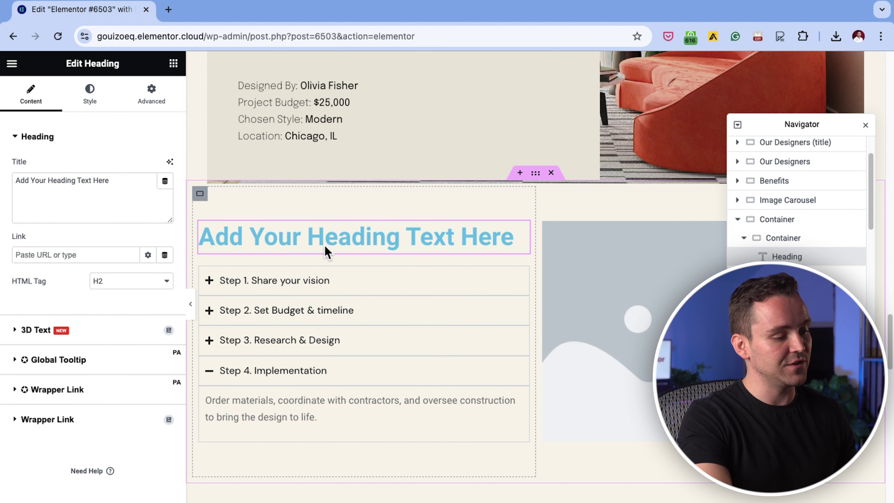
pyautogui.click(522, 229)
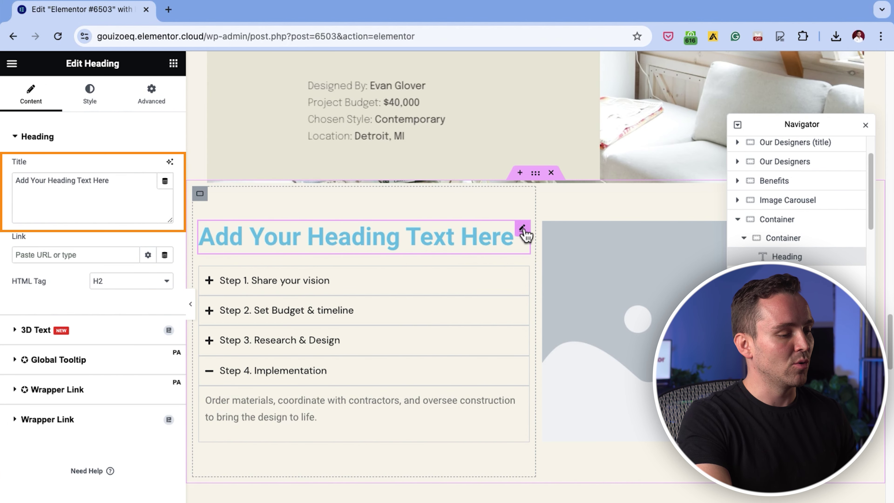
pyautogui.click(131, 183)
pyautogui.hotkey('ctrl', 'a')
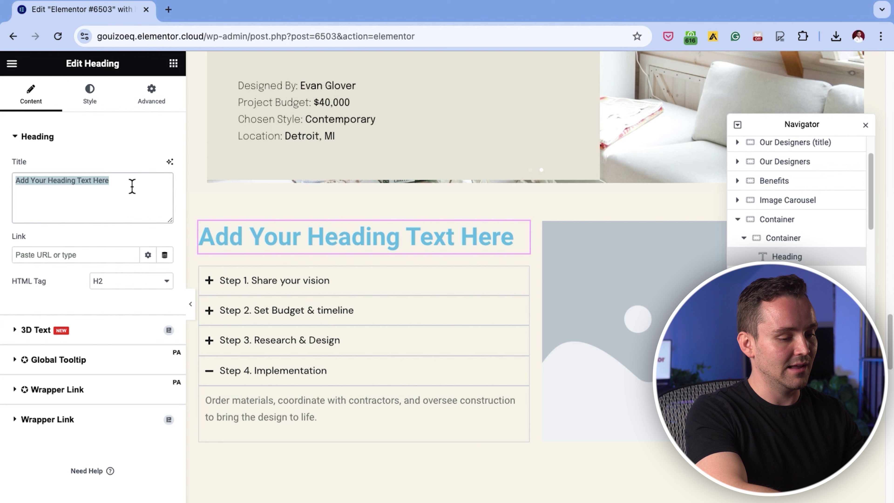
pyautogui.write('How It Works')
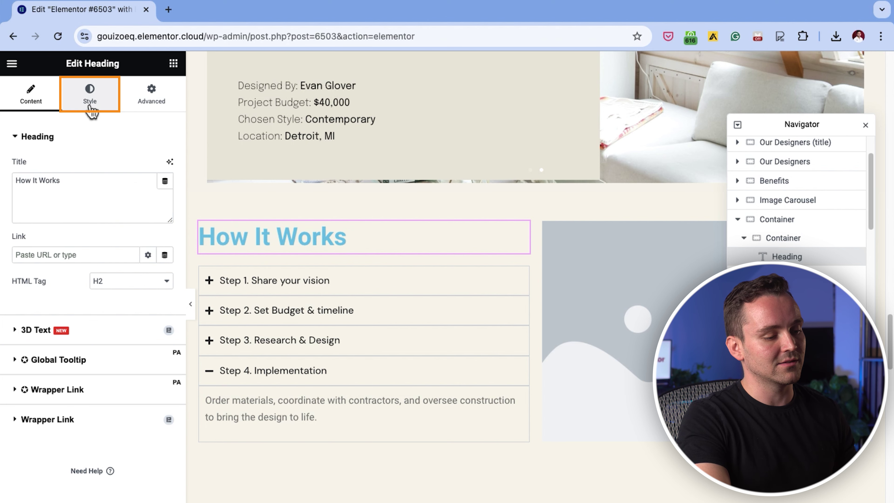
# Set the heading's typography weight to 300 (Light)
pyautogui.click(91, 108)
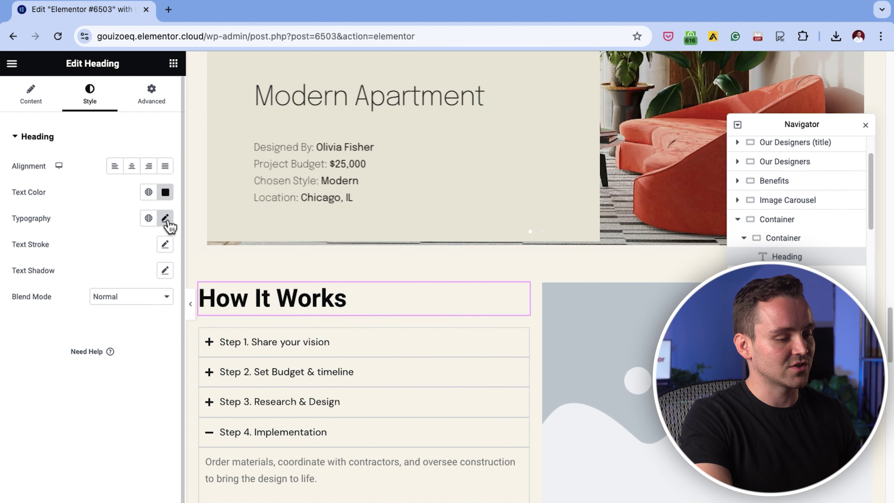
pyautogui.click(166, 220)
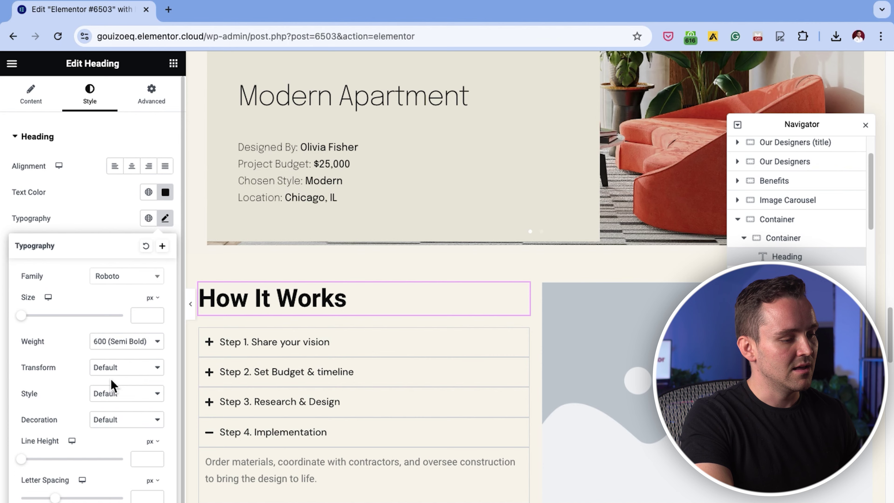
pyautogui.click(121, 343)
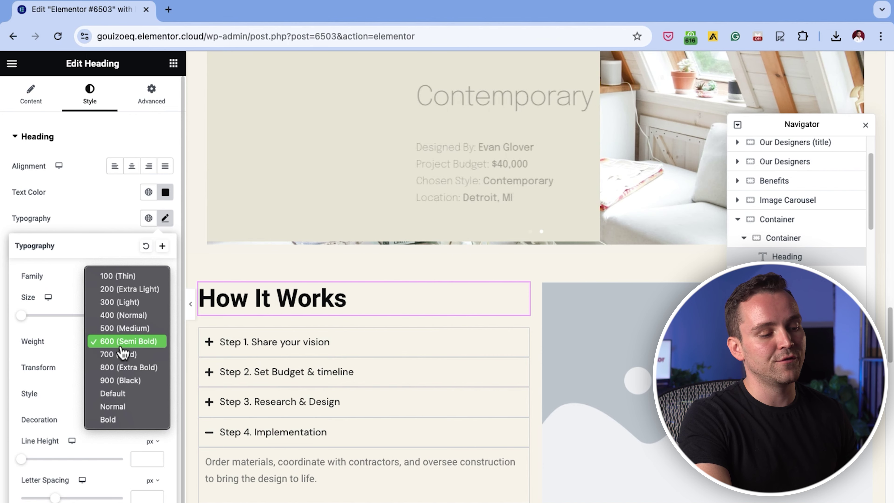
pyautogui.click(129, 305)
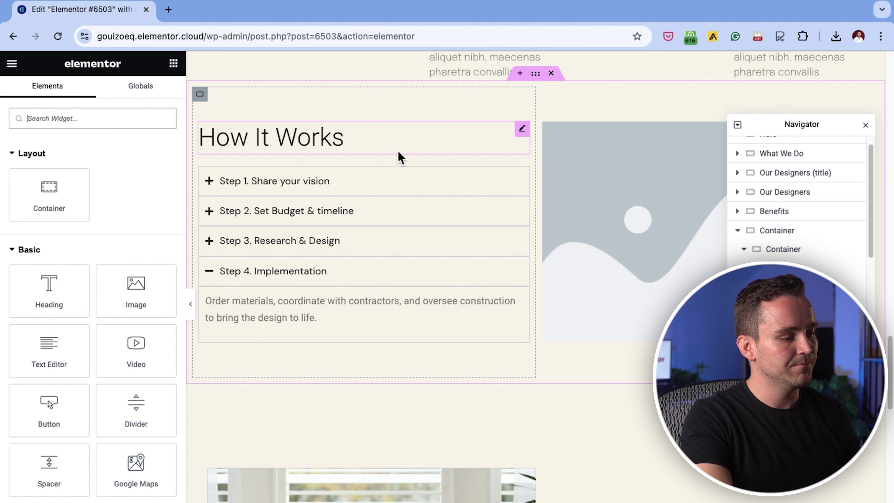
# Set the accordion header title font size to 25 px
pyautogui.scroll(-1, 799, 208)
pyautogui.click(790, 257)
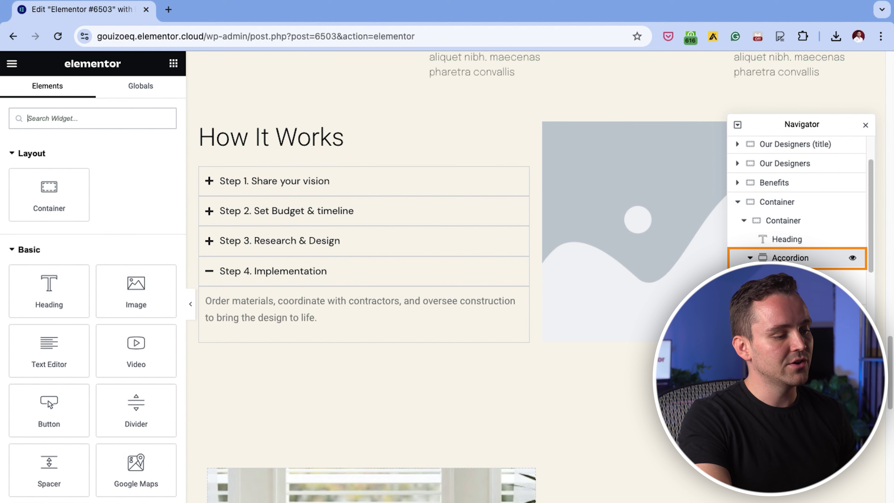
pyautogui.click(91, 95)
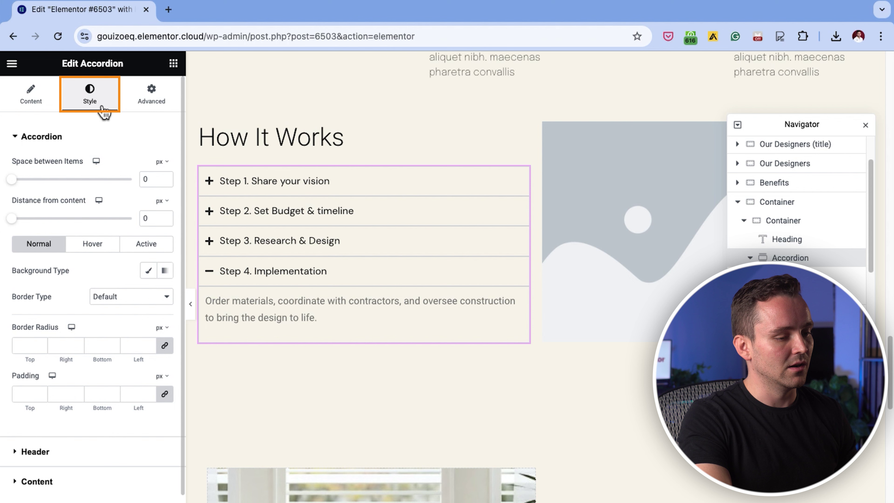
pyautogui.click(35, 451)
pyautogui.click(165, 212)
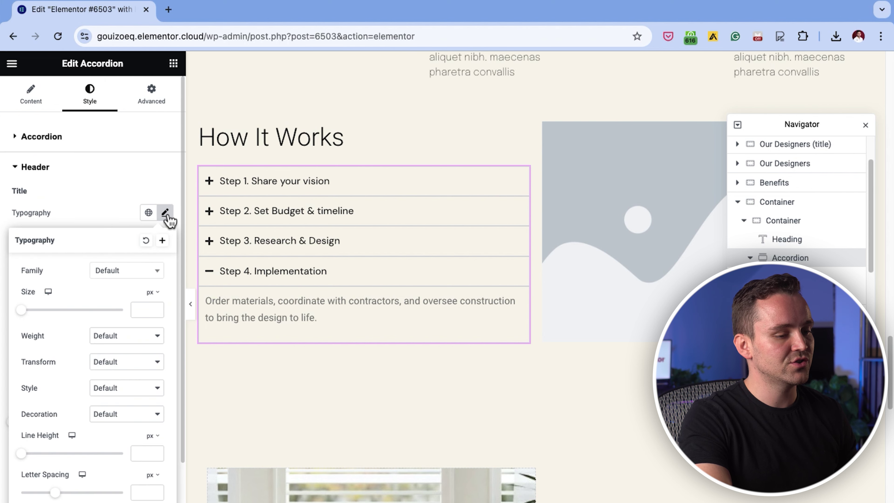
pyautogui.click(33, 310)
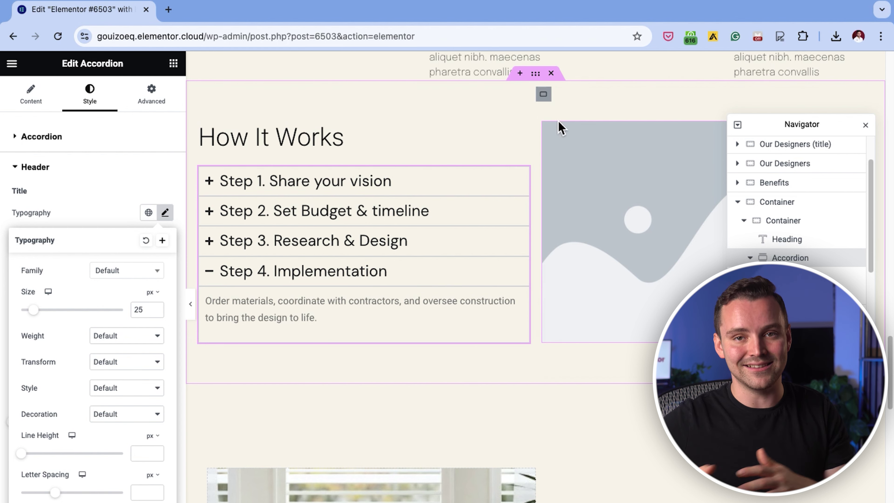
# Set the right column's image to binoculars-431488_640.jpg from the Media Library
pyautogui.click(623, 264)
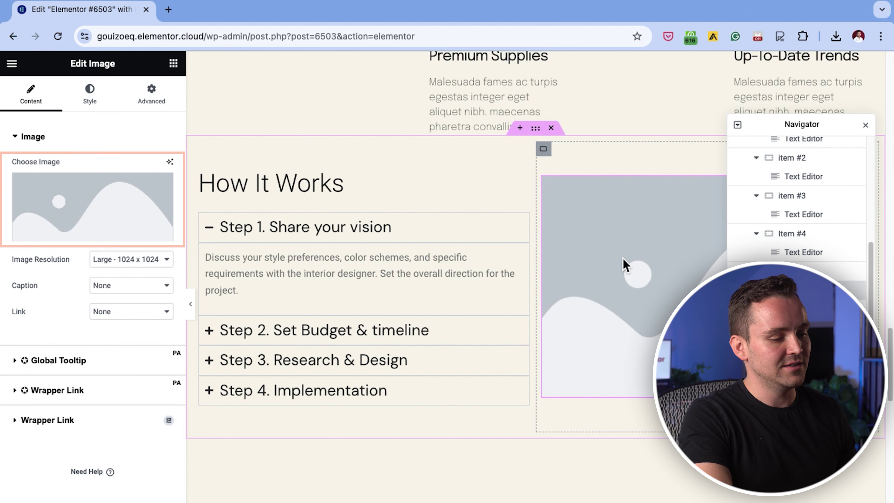
pyautogui.click(56, 226)
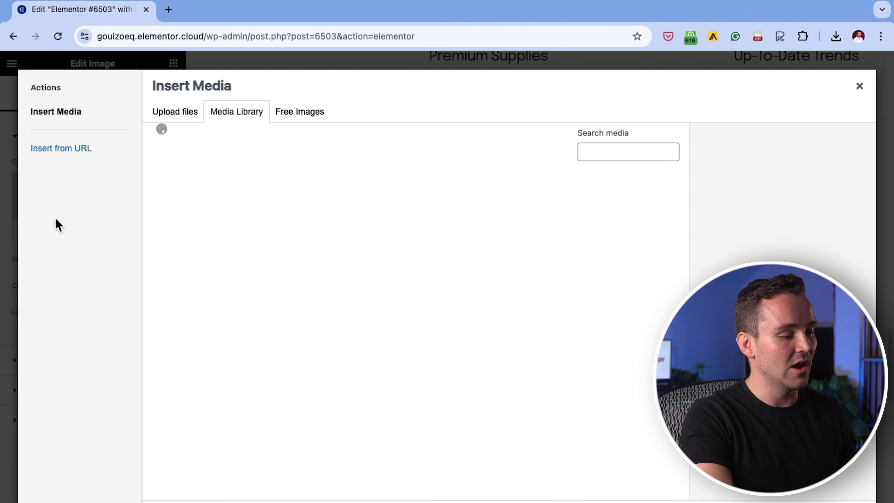
pyautogui.click(449, 212)
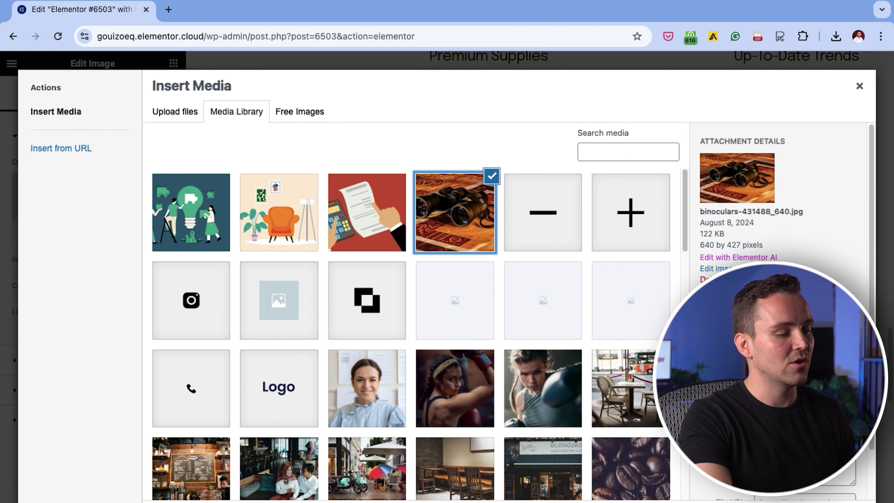
pyautogui.click(841, 492)
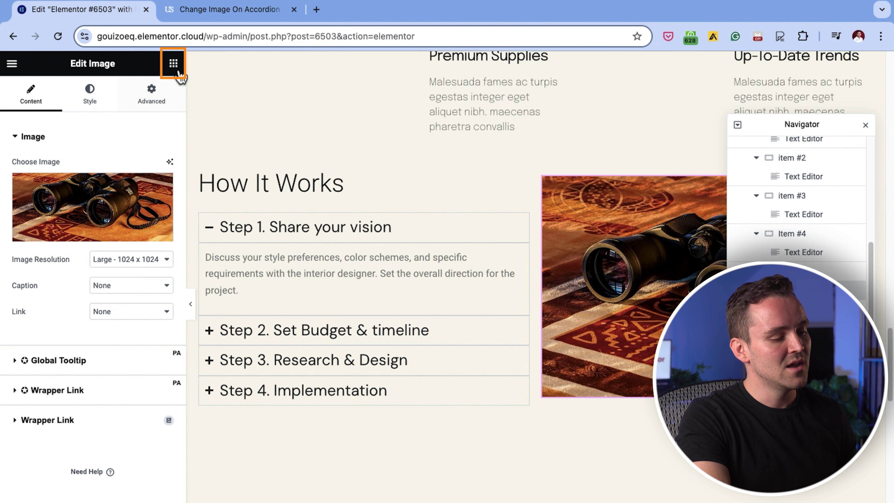
# Place an HTML widget beneath the binoculars image
pyautogui.click(173, 64)
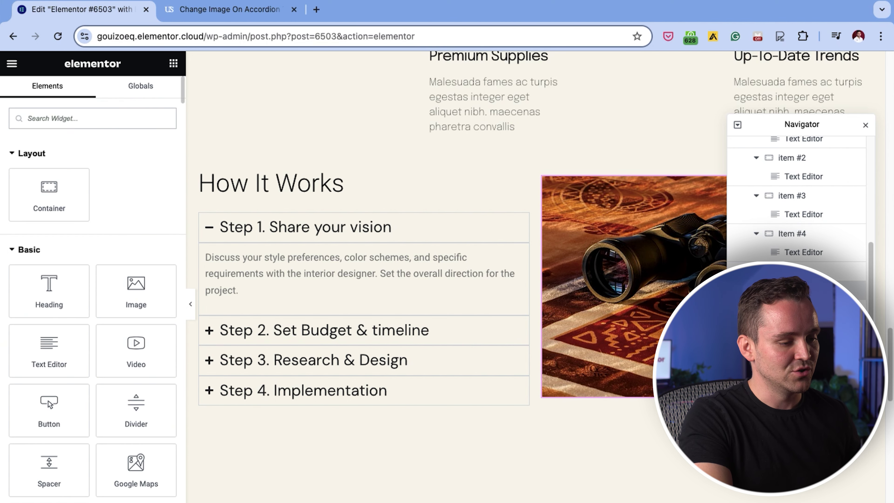
pyautogui.write('html')
pyautogui.moveTo(58, 174); pyautogui.dragTo(650, 398)
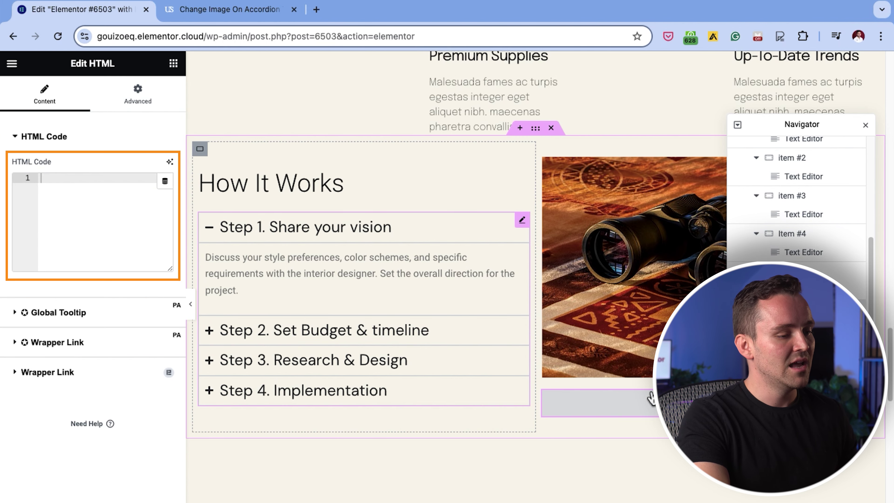
# Paste the jQuery image-swap script, highlight its toggle-img class name, and reselect the image
pyautogui.click(87, 194)
pyautogui.write('<script>     jQuery(function() { const img = "";   jQuery("#elementor-tab-title-").click(function(){     jQuery(".toggle-img img").attr(\'srcset\',img);      jQuery(".toggle-img img").attr(\'src\',img);   }); }); </script>')
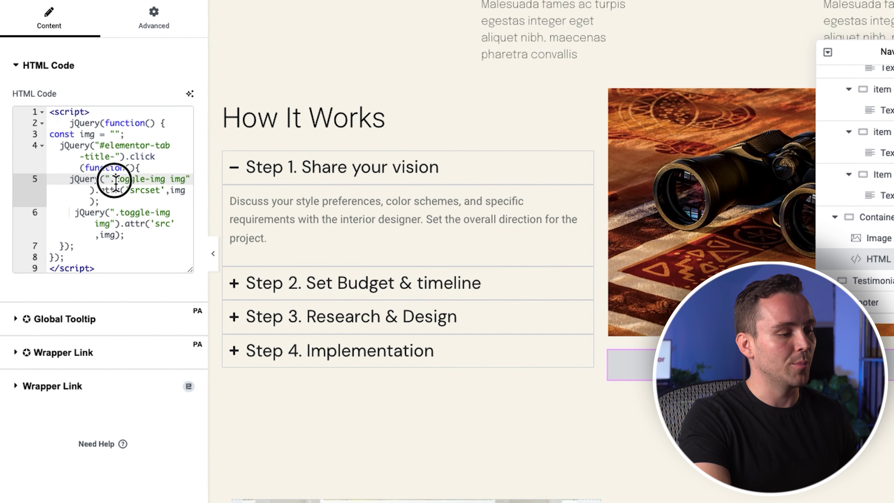
pyautogui.moveTo(116, 180); pyautogui.dragTo(166, 179)
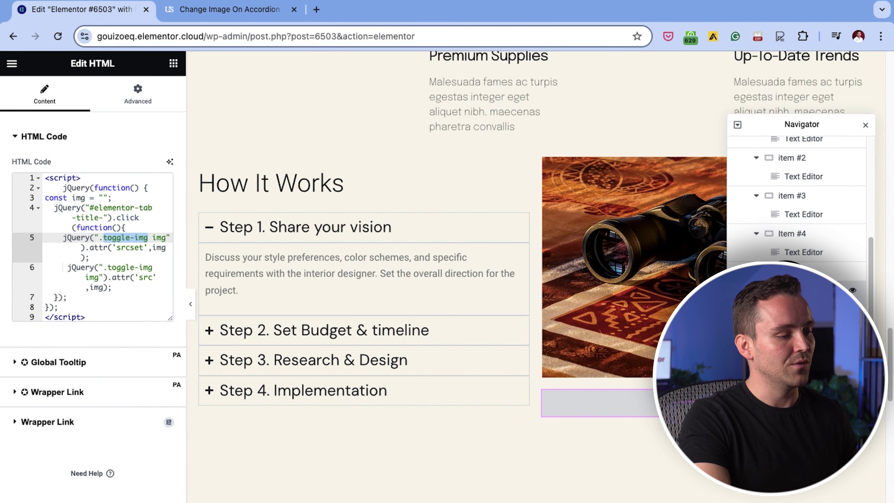
pyautogui.click(879, 238)
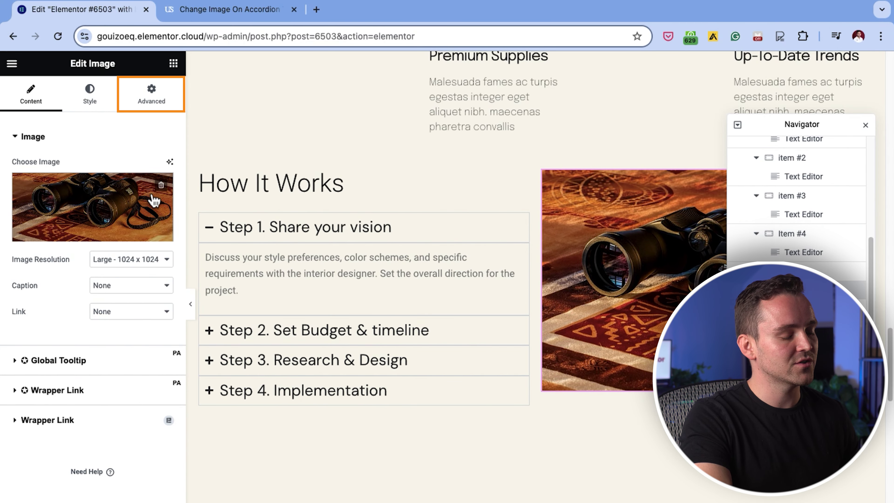
# Show the binoculars image's Advanced settings and scroll down the panel
pyautogui.click(152, 103)
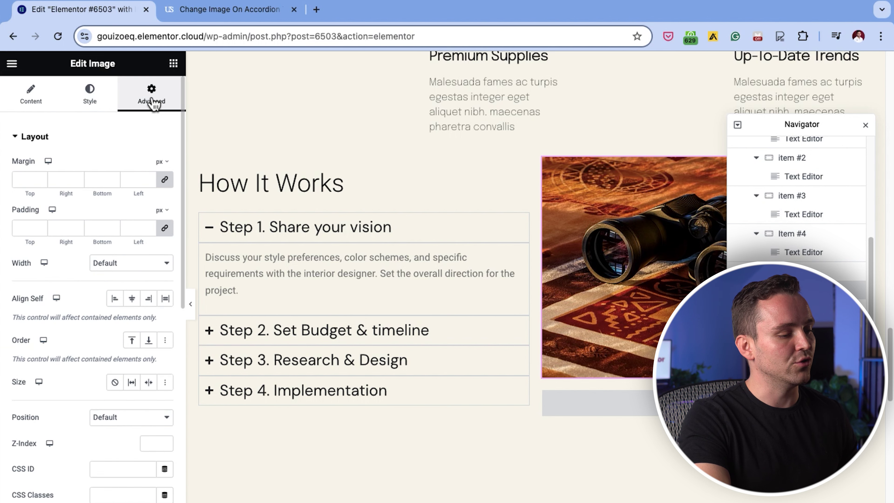
pyautogui.scroll(-2, 116, 415)
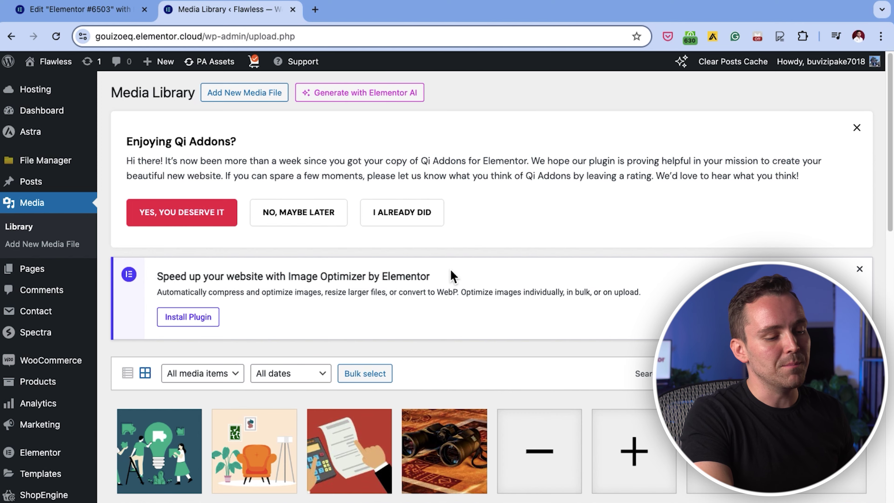
# Paste the binoculars-431488_640.jpg file URL into the script's empty image constant on line 3
pyautogui.scroll(-5, 453, 277)
pyautogui.click(455, 281)
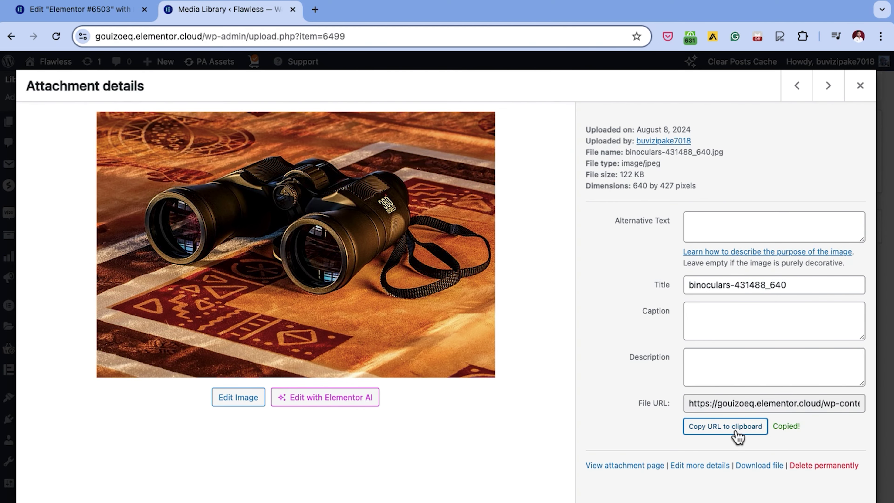
pyautogui.hotkey('ctrl', 'shift', 'Tab')
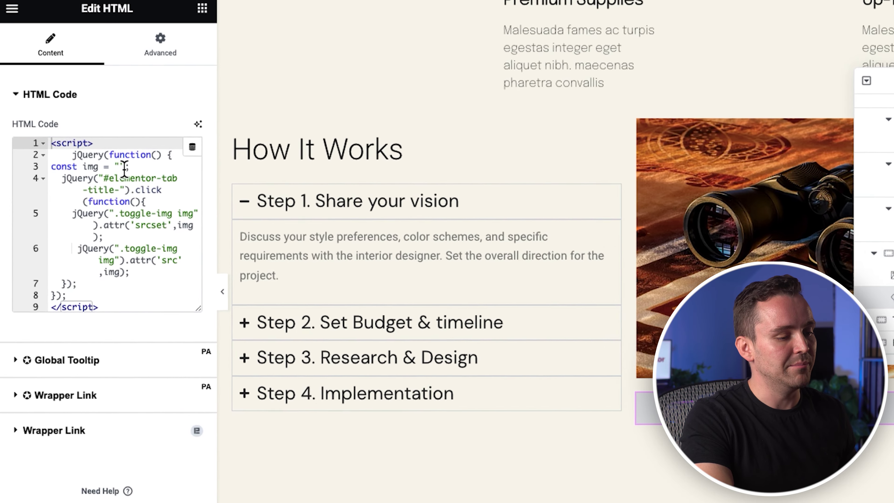
pyautogui.click(103, 198)
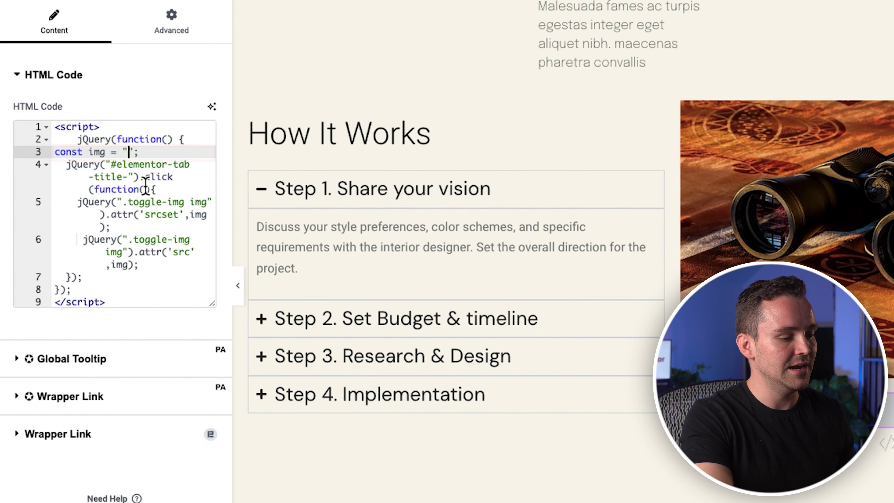
pyautogui.write('https://gouizoeq.elementor.cloud/wp-content/uploads/2024/08/binoculars-431488_640.jpg')
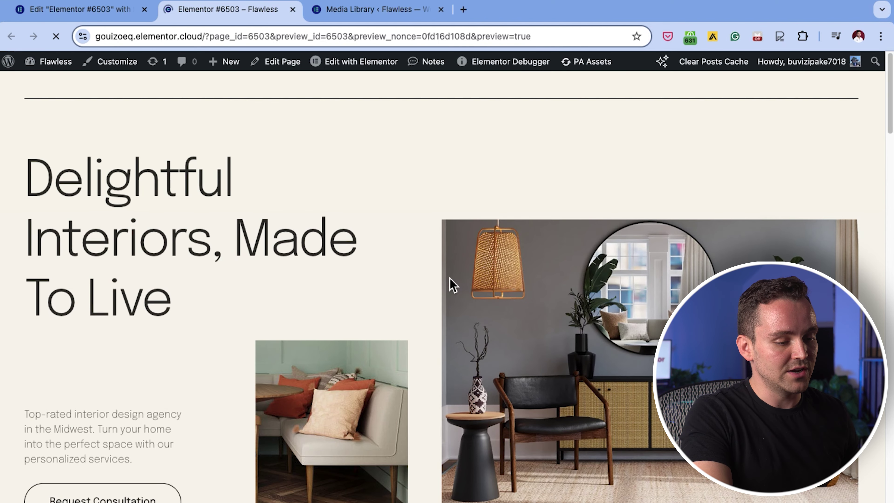
# Inspect the Step 1 accordion title in DevTools to read its ID, e-n-accordion-item-8300
pyautogui.scroll(-15, 452, 285)
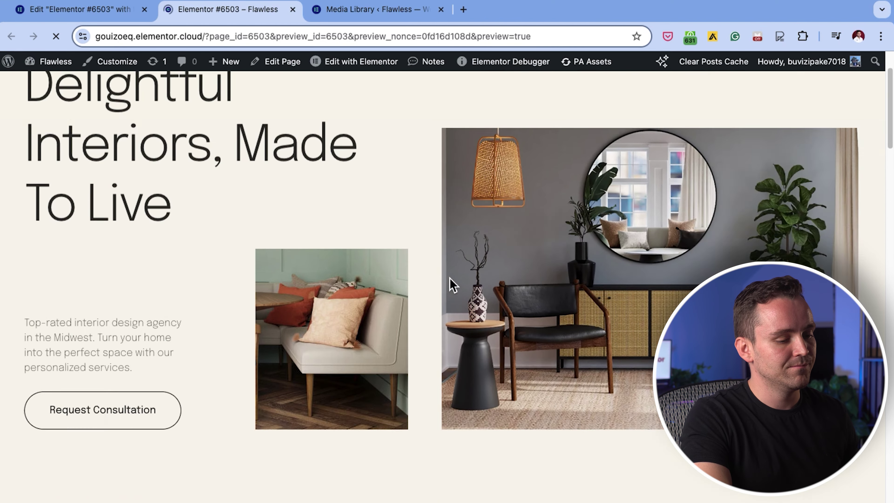
pyautogui.rightClick(302, 228)
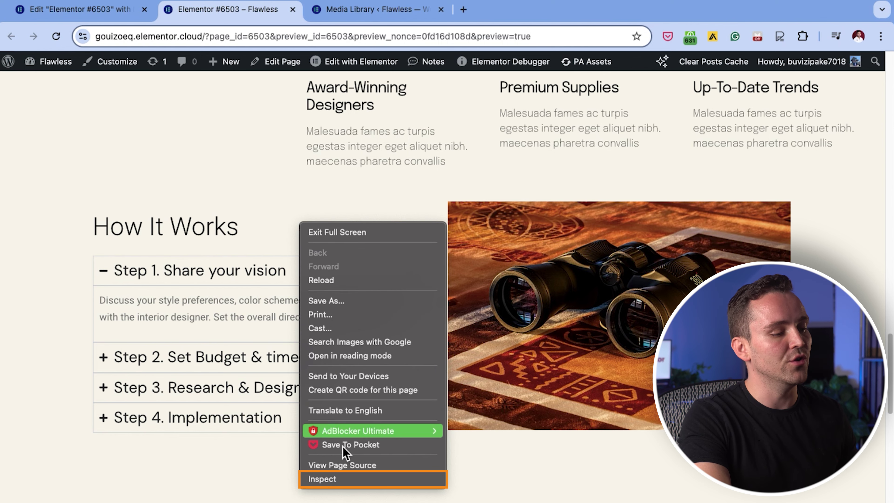
pyautogui.click(343, 479)
pyautogui.click(561, 60)
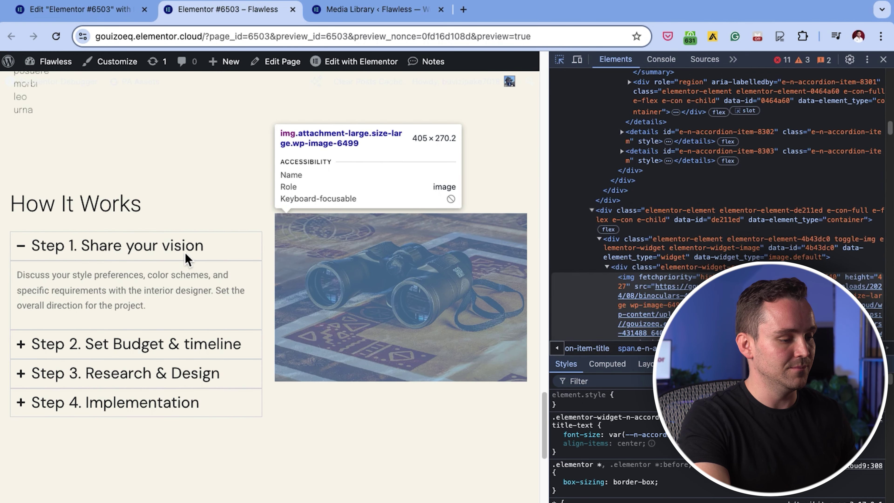
pyautogui.click(166, 253)
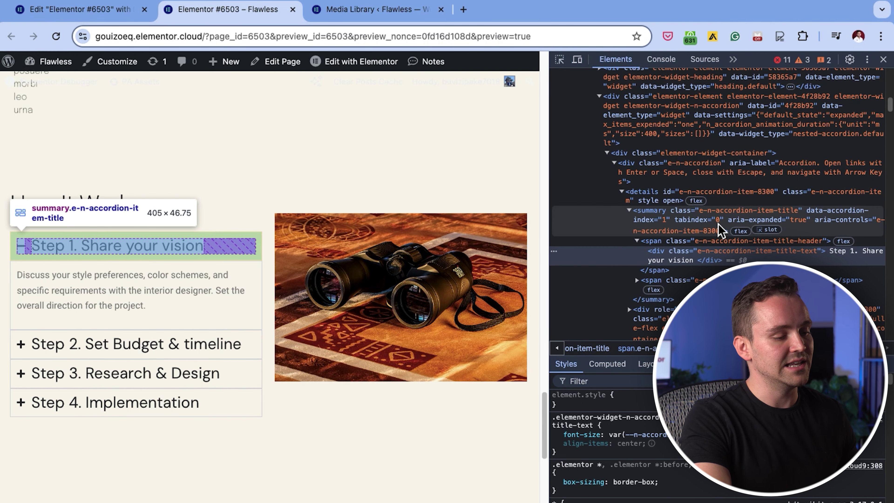
pyautogui.click(717, 231)
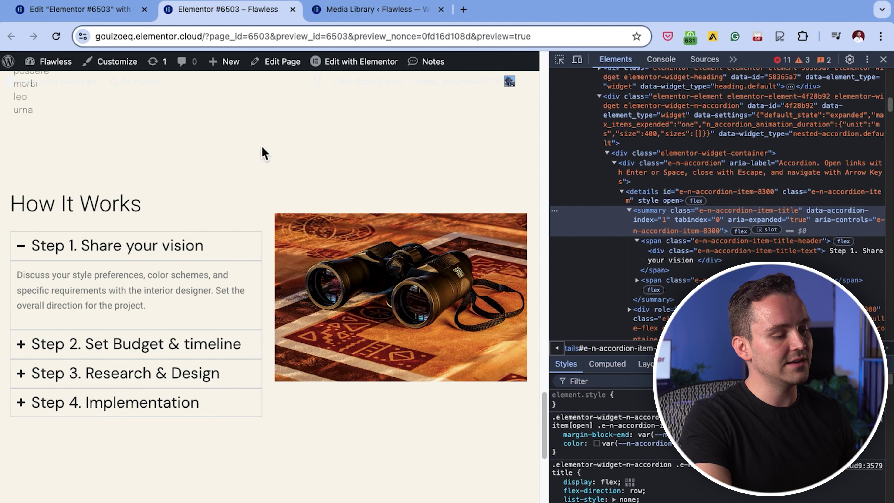
# Enter 8300 into the first click handler's title selector
pyautogui.click(102, 13)
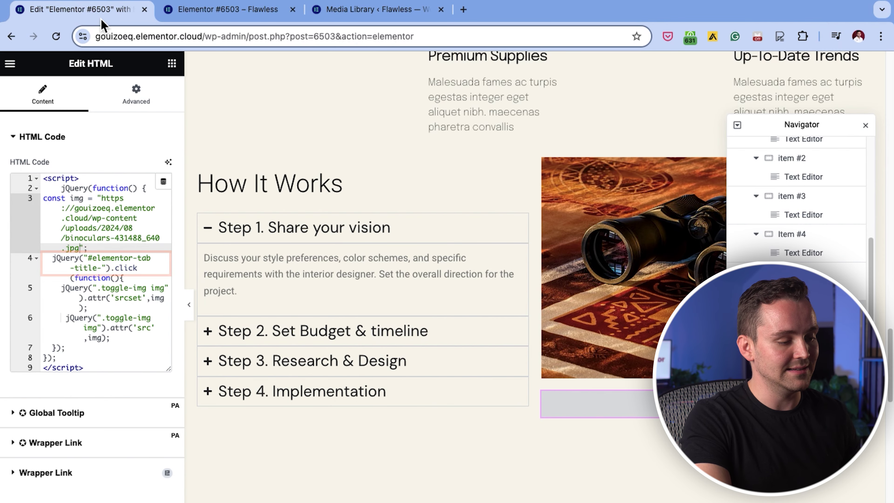
pyautogui.click(105, 268)
pyautogui.write('8300')
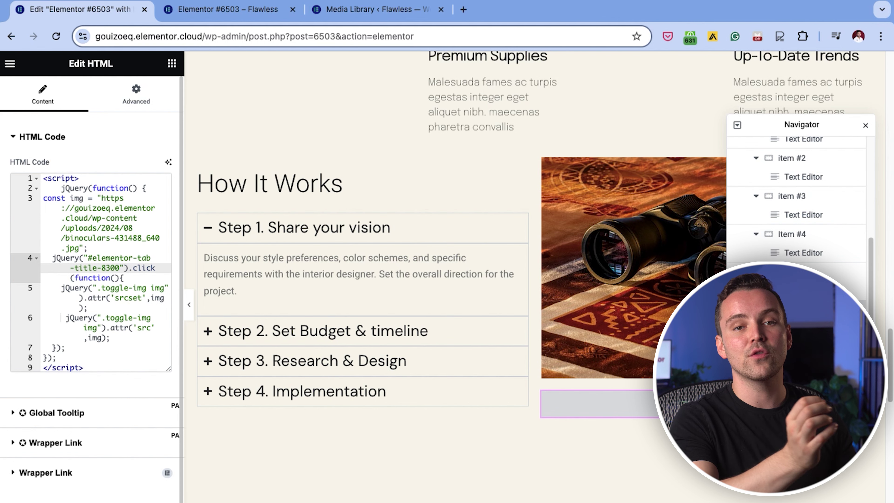
# Duplicate the click handler block below the first and select its image URL for replacement
pyautogui.scroll(-2, 65, 158)
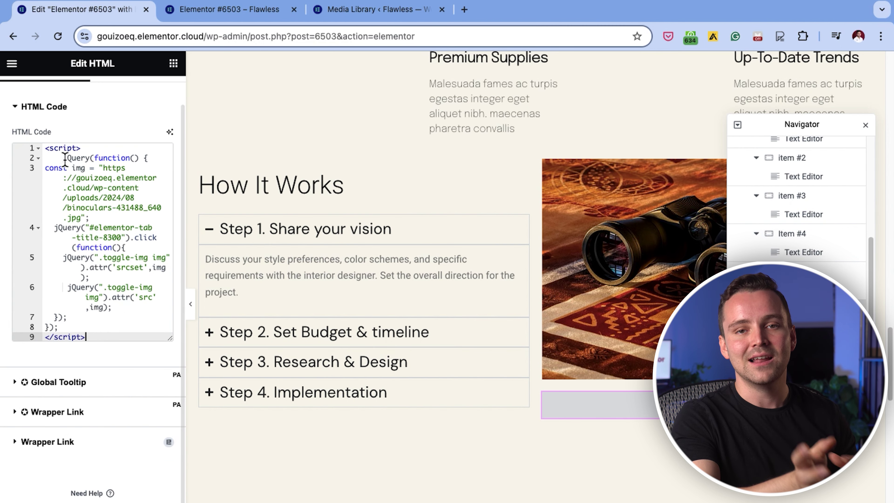
pyautogui.moveTo(63, 158); pyautogui.dragTo(61, 325)
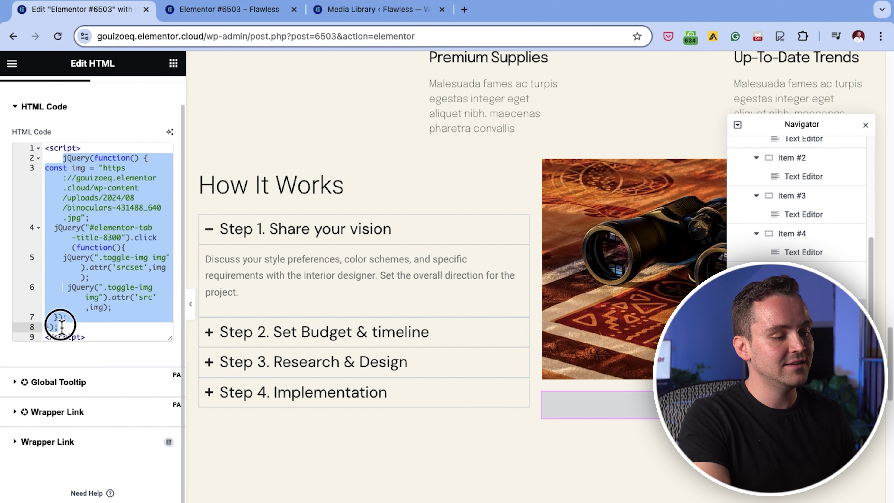
pyautogui.hotkey('ctrl', 'c')
pyautogui.click(92, 328)
pyautogui.press('Return')
pyautogui.press('Return')
pyautogui.hotkey('ctrl', 'v')
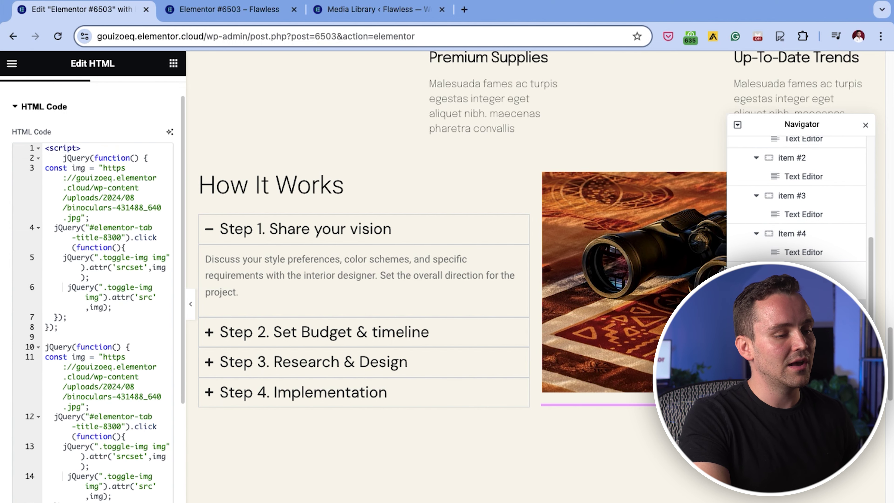
pyautogui.moveTo(103, 356); pyautogui.dragTo(81, 403)
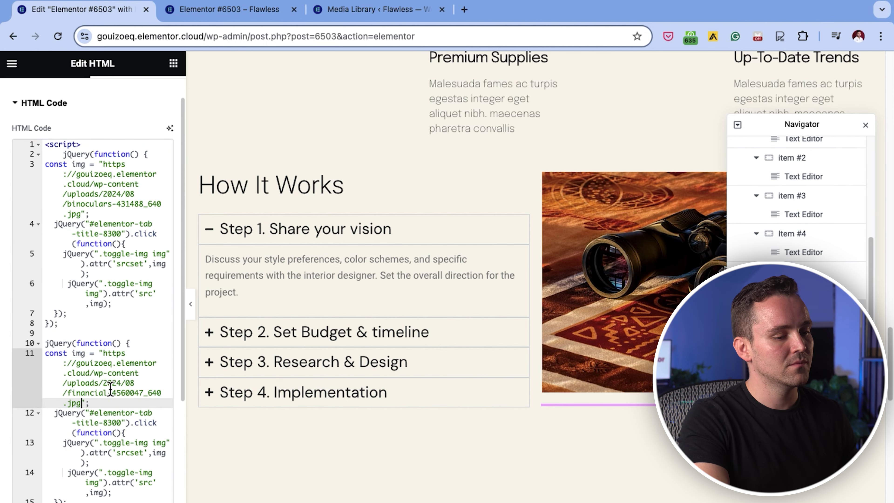
pyautogui.hotkey('ctrl', 'Tab')
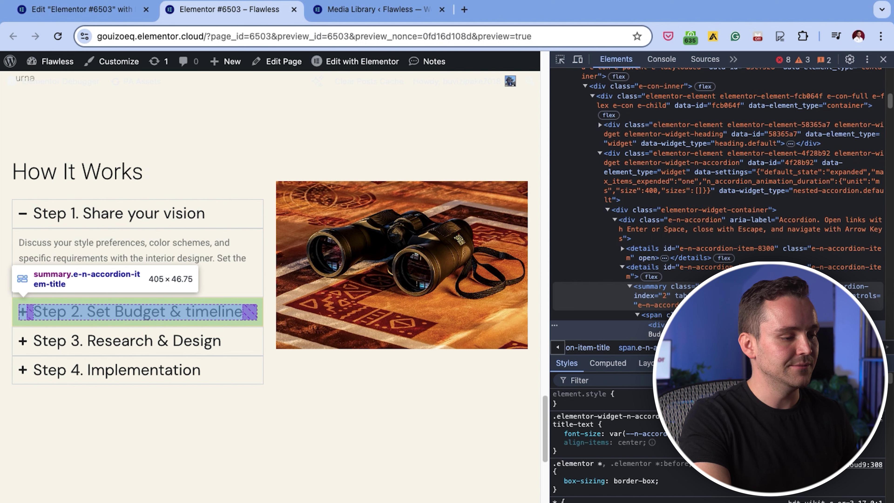
# Read the Step 2 item's ID (8301) in DevTools, then open Step 2 on the preview to test
pyautogui.click(717, 305)
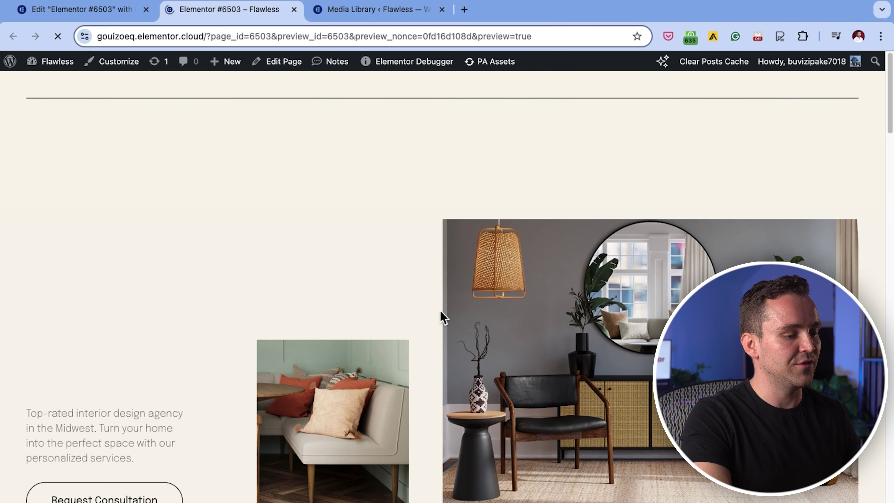
pyautogui.scroll(-10, 441, 311)
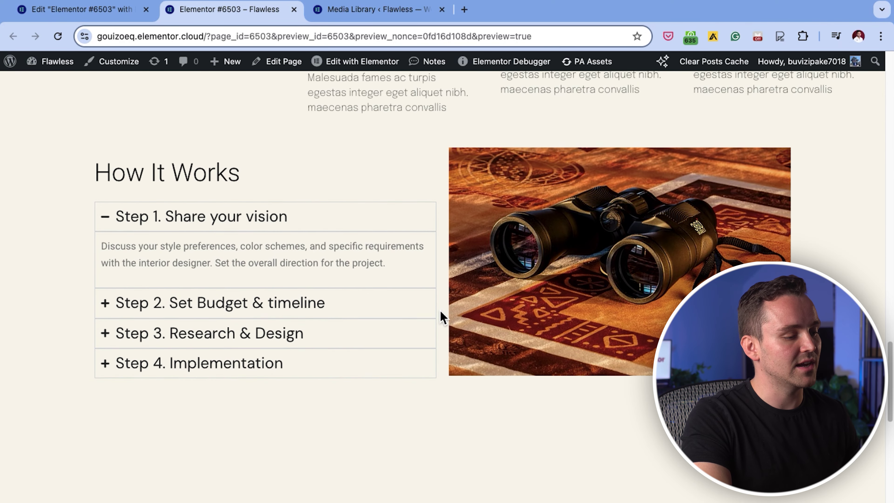
pyautogui.click(110, 312)
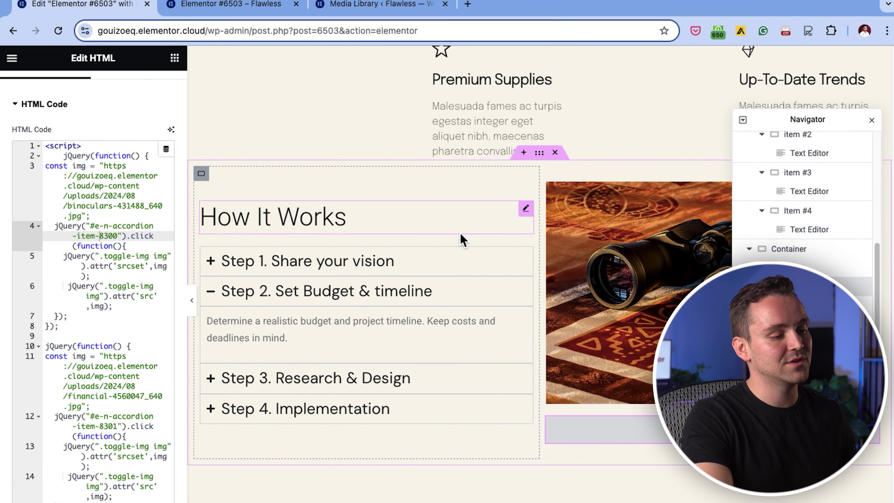
# Correct the last handler's item ID to 8303 by deleting the wrong digit
pyautogui.click(118, 373)
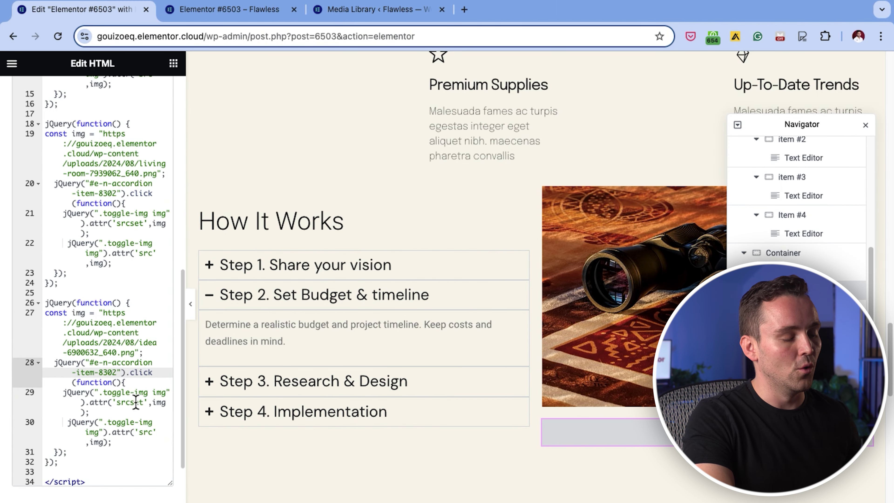
pyautogui.press('BackSpace')
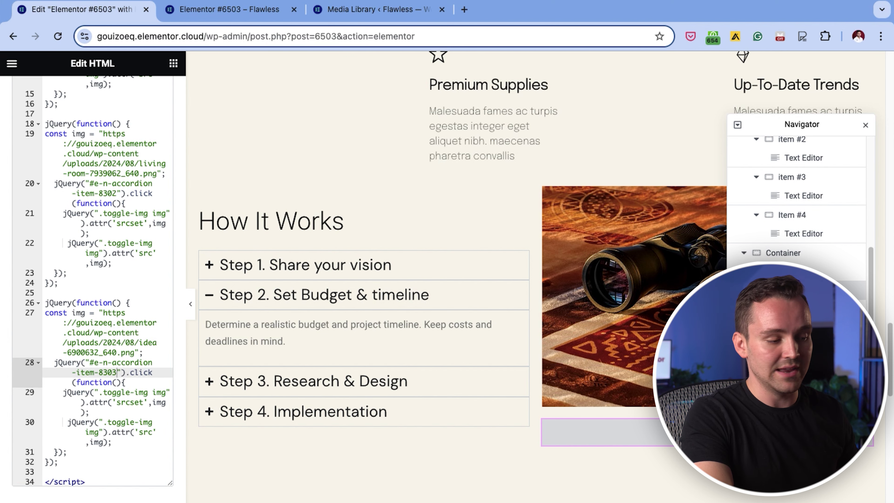
# On the preview, open Step 2 then Step 3 to confirm the armchair image appears
pyautogui.hotkey('ctrl', 'Tab')
pyautogui.click(123, 374)
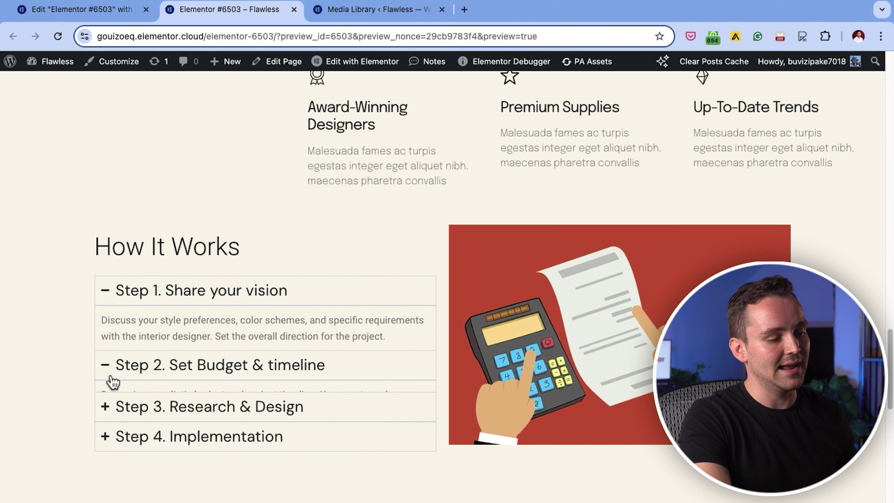
pyautogui.click(109, 407)
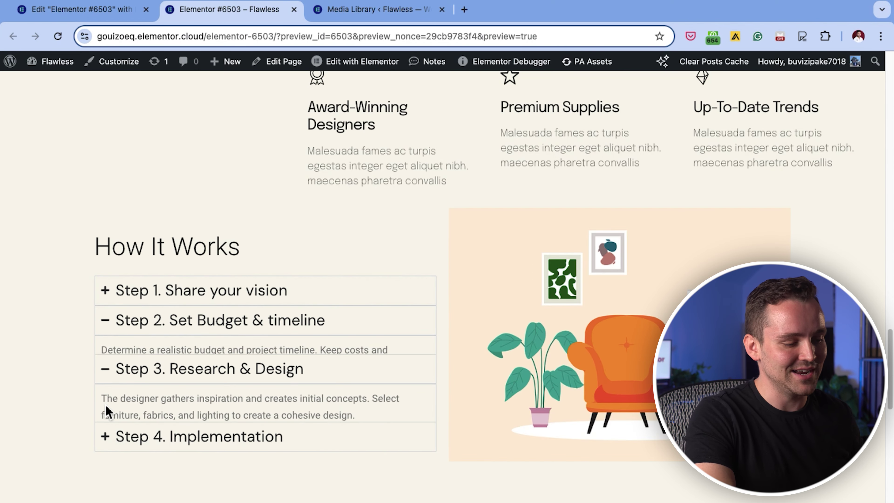